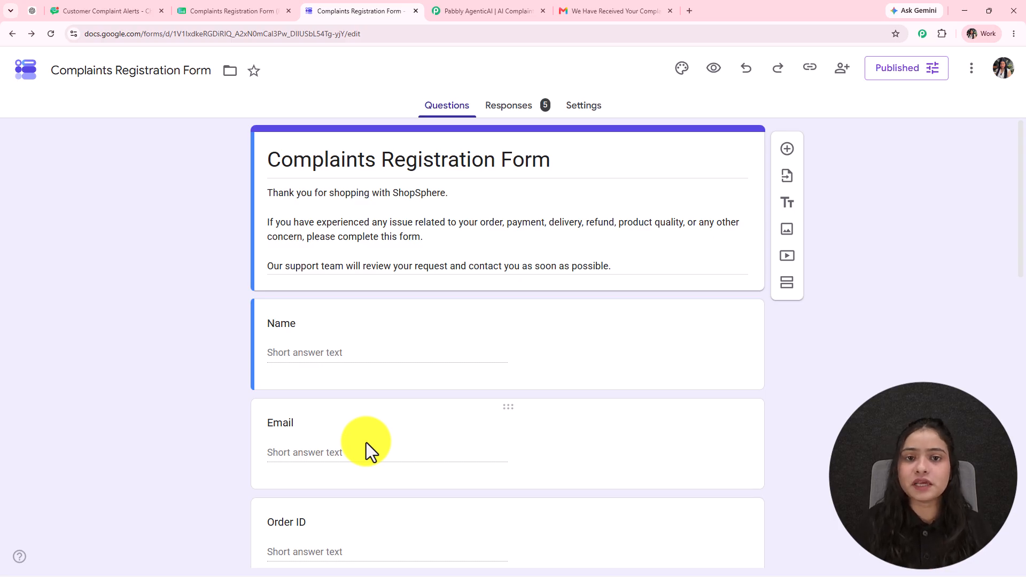
- Scroll through the workflow's chat with the agent to review it
{"action": "left_click", "coordinate": [486, 12]}
{"action": "scroll", "coordinate": [470, 347], "scroll_direction": "up", "scroll_amount": 5}
{"action": "scroll", "coordinate": [458, 394], "scroll_direction": "down", "scroll_amount": 4}
{"action": "scroll", "coordinate": [459, 384], "scroll_direction": "down", "scroll_amount": 12}
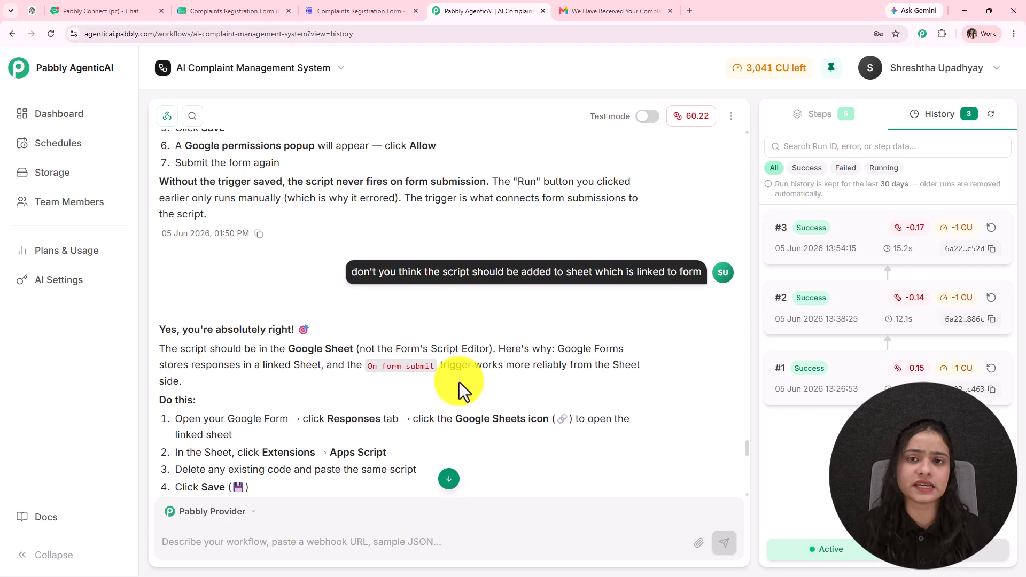
{"action": "scroll", "coordinate": [460, 383], "scroll_direction": "down", "scroll_amount": 10}
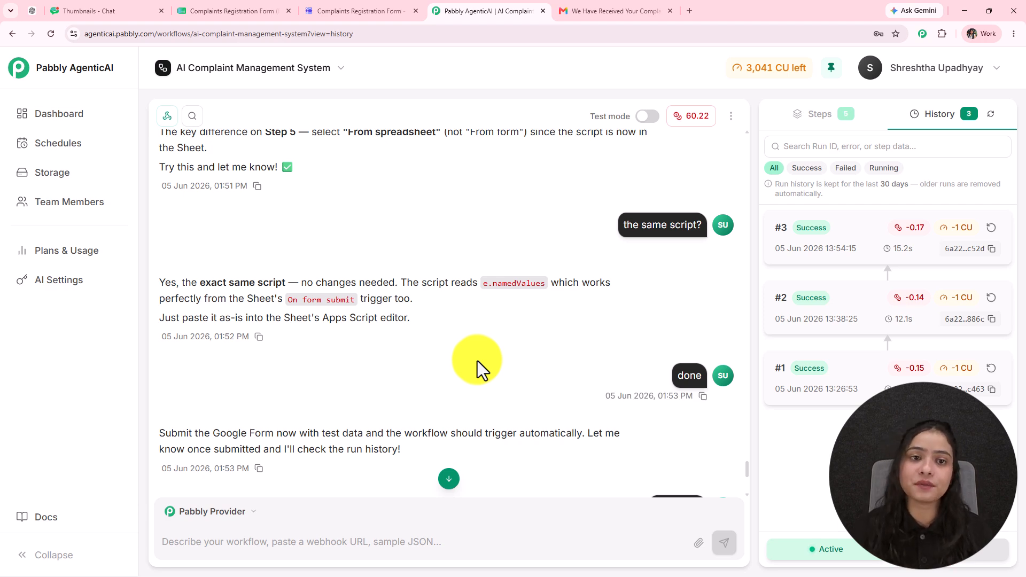
- Scroll the complaint form down to Preferred Resolution, then view the Customer Complaint Alerts chat
{"action": "left_click", "coordinate": [394, 15]}
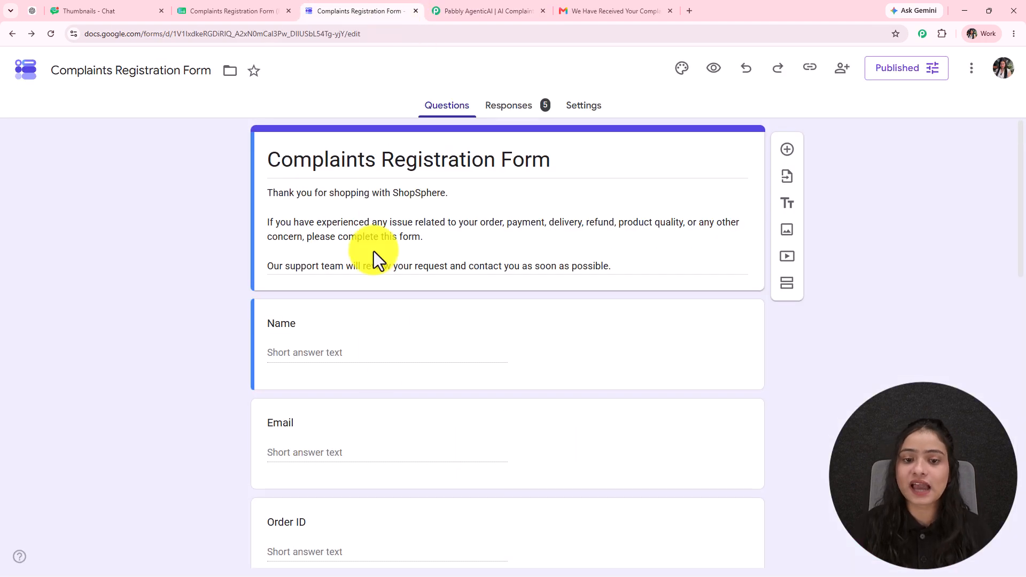
{"action": "scroll", "coordinate": [352, 335], "scroll_direction": "down", "scroll_amount": 15}
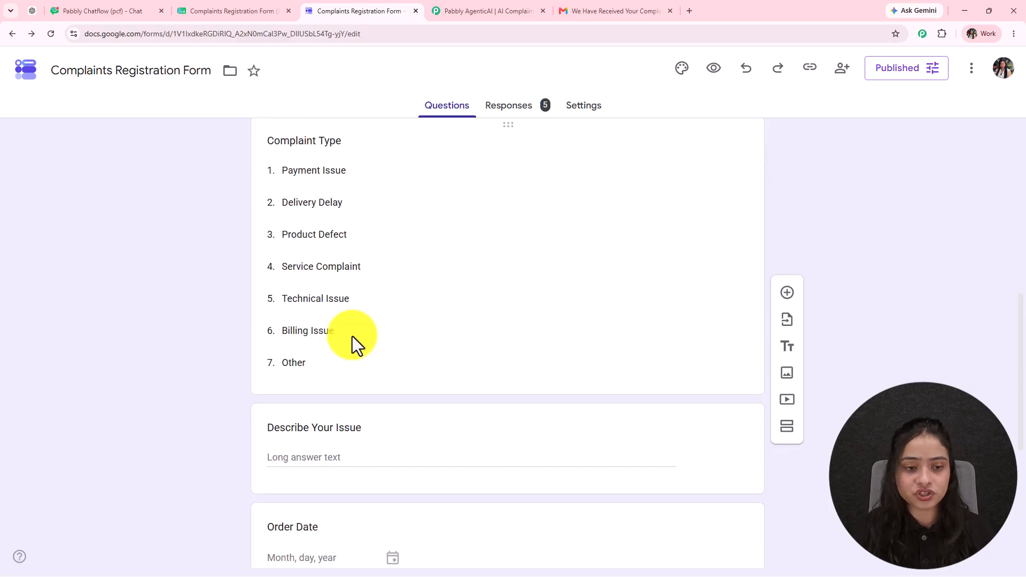
{"action": "scroll", "coordinate": [352, 336], "scroll_direction": "down", "scroll_amount": 2}
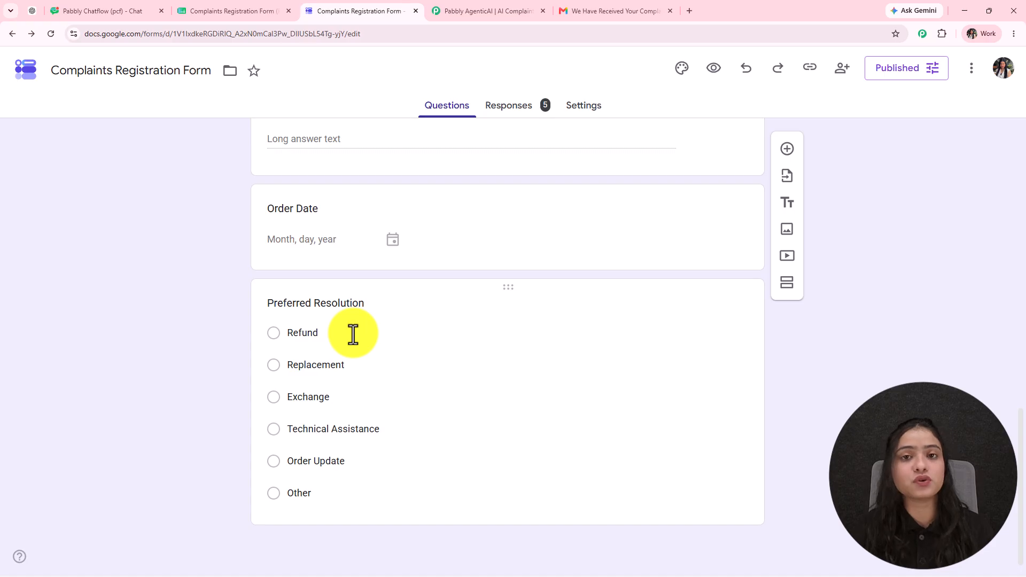
{"action": "left_click", "coordinate": [482, 11]}
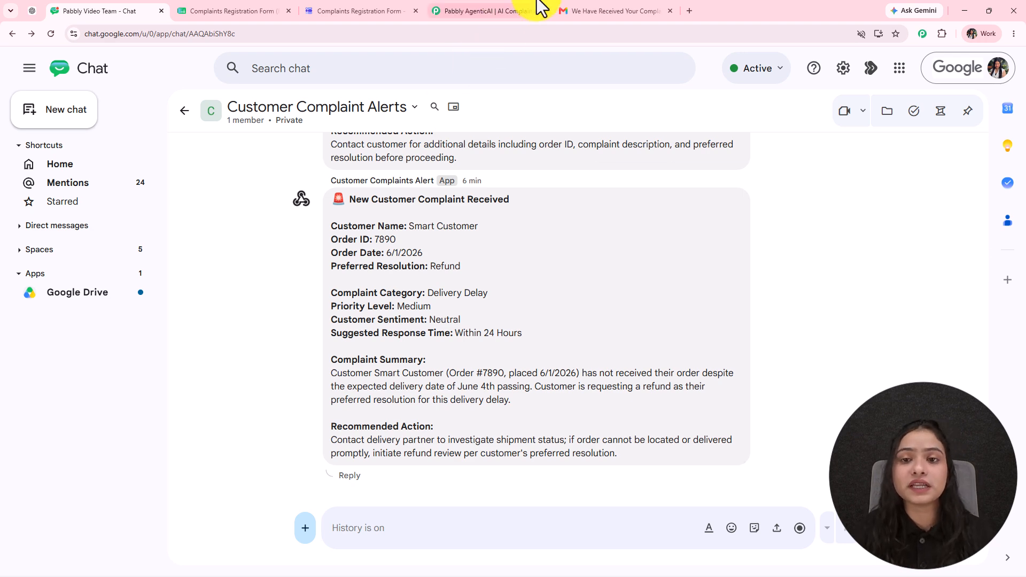
- Review the Order 7890 acknowledgement email, highlighting its Refund preferred-resolution line
{"action": "left_click", "coordinate": [584, 10]}
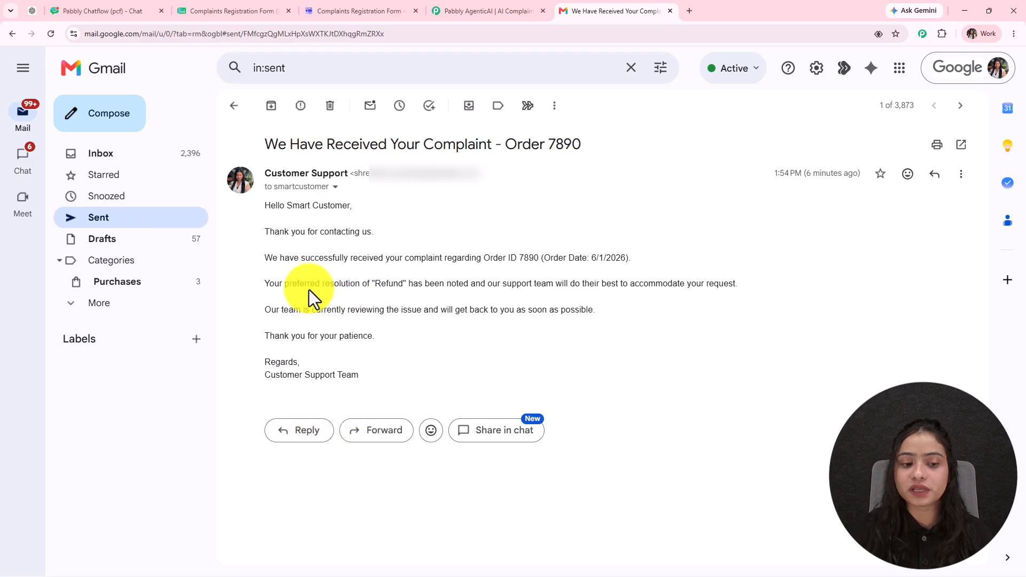
{"action": "left_click_drag", "start_coordinate": [262, 286], "coordinate": [720, 299]}
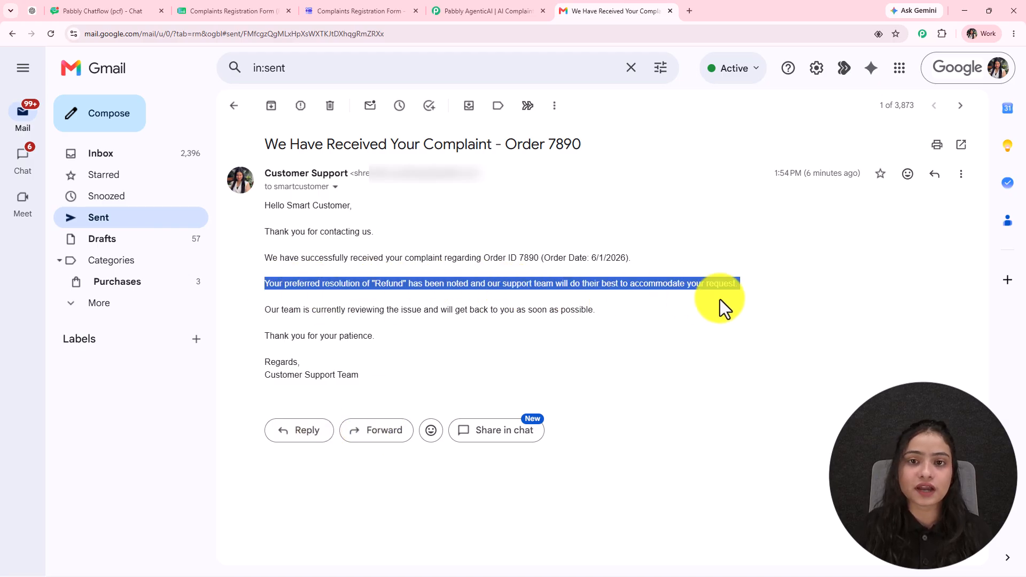
{"action": "left_click", "coordinate": [455, 10]}
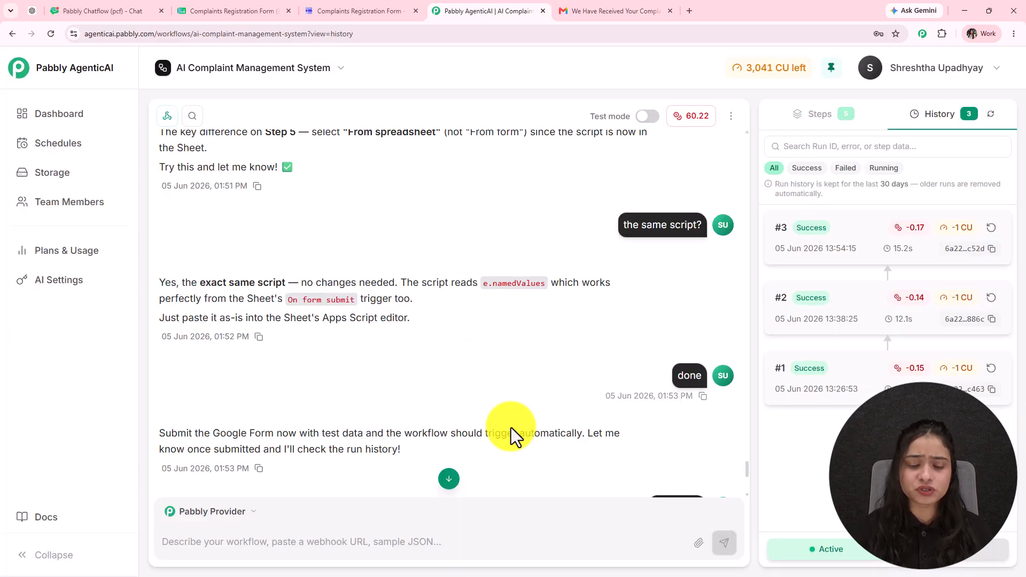
- Scroll through the workflow chat history, then go back to the My Workflows dashboard
{"action": "scroll", "coordinate": [511, 428], "scroll_direction": "up", "scroll_amount": 4}
{"action": "scroll", "coordinate": [511, 428], "scroll_direction": "up", "scroll_amount": 15}
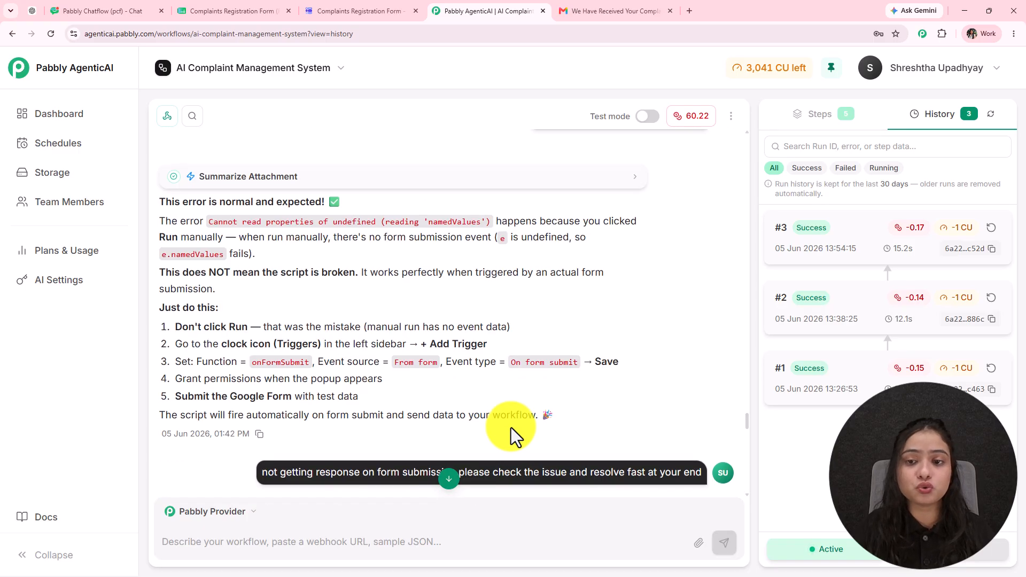
{"action": "scroll", "coordinate": [511, 428], "scroll_direction": "down", "scroll_amount": 9}
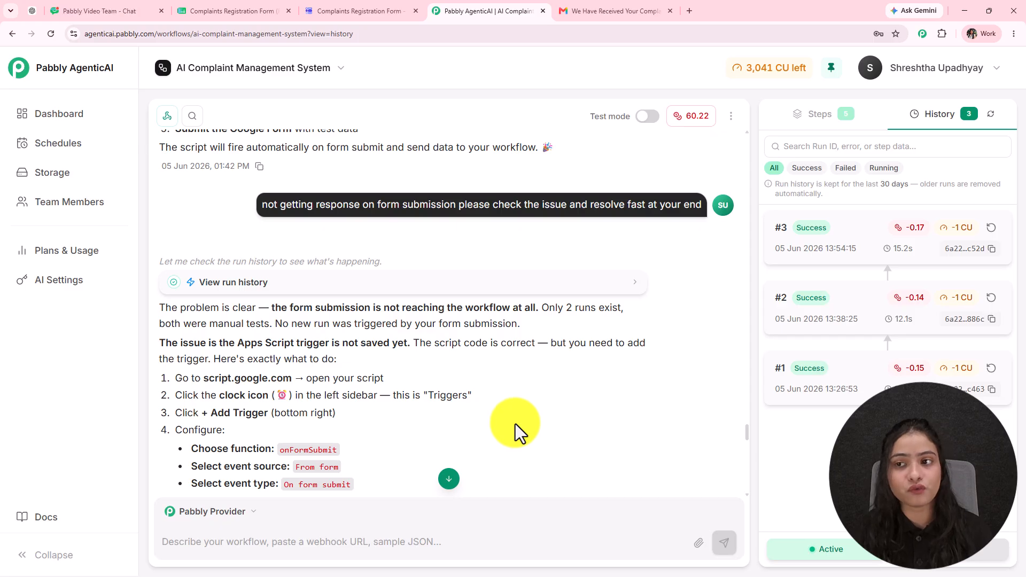
{"action": "scroll", "coordinate": [517, 415], "scroll_direction": "down", "scroll_amount": 11}
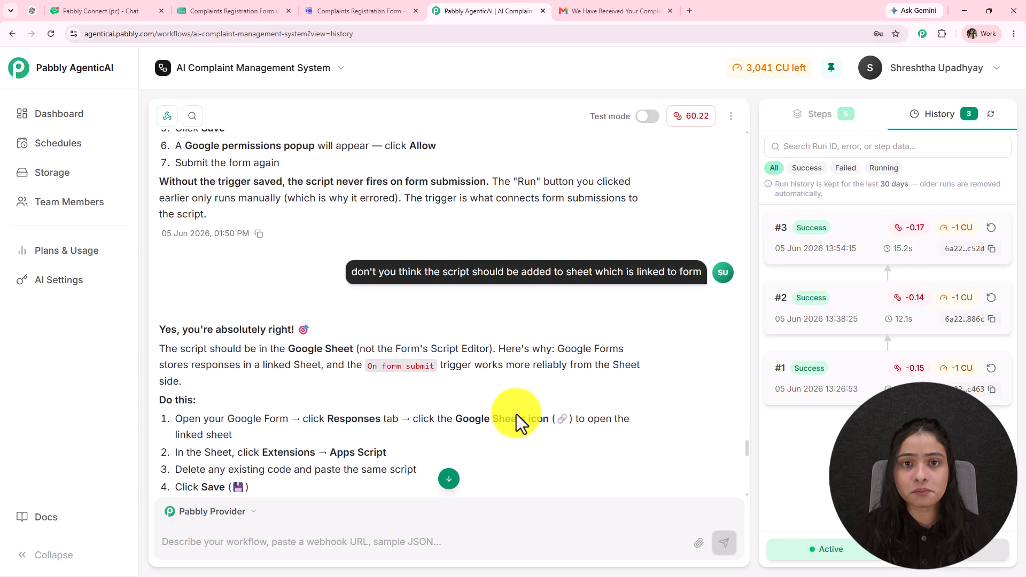
{"action": "scroll", "coordinate": [517, 414], "scroll_direction": "down", "scroll_amount": 7}
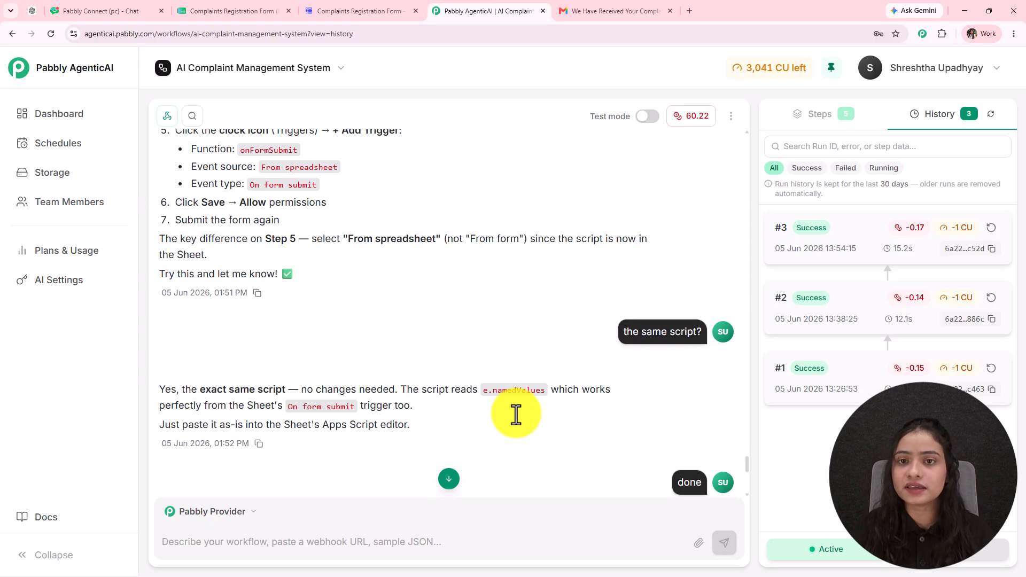
{"action": "scroll", "coordinate": [517, 415], "scroll_direction": "down", "scroll_amount": 4}
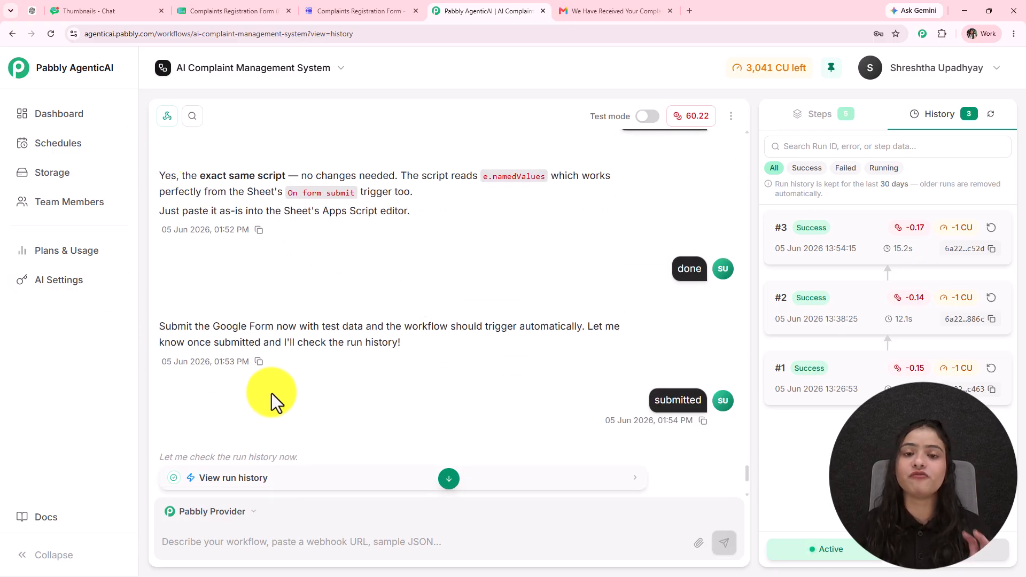
{"action": "left_click", "coordinate": [10, 37]}
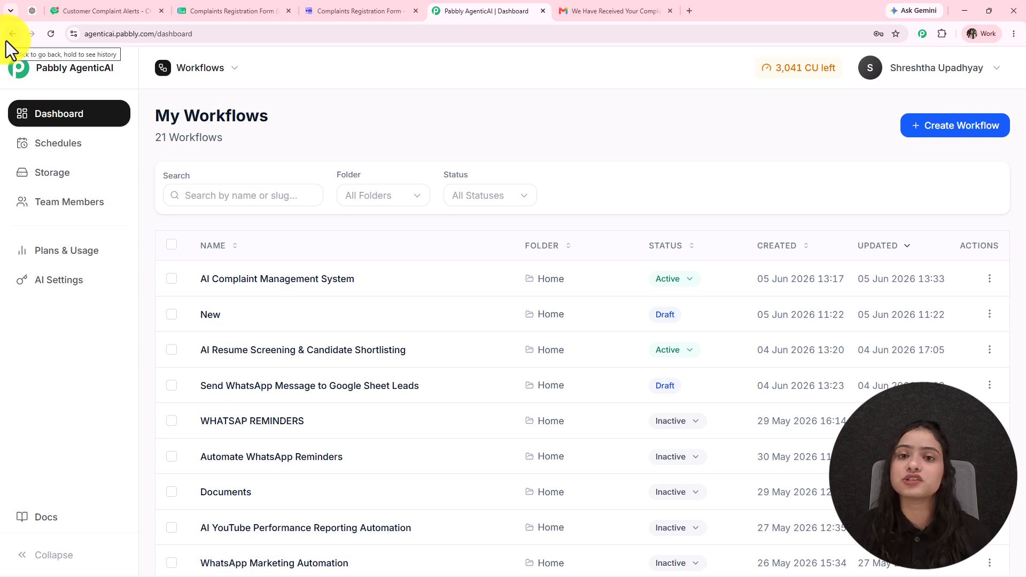
- Select the dashboard address and scroll the list to confirm only 20 workflows remain
{"action": "left_click", "coordinate": [216, 38]}
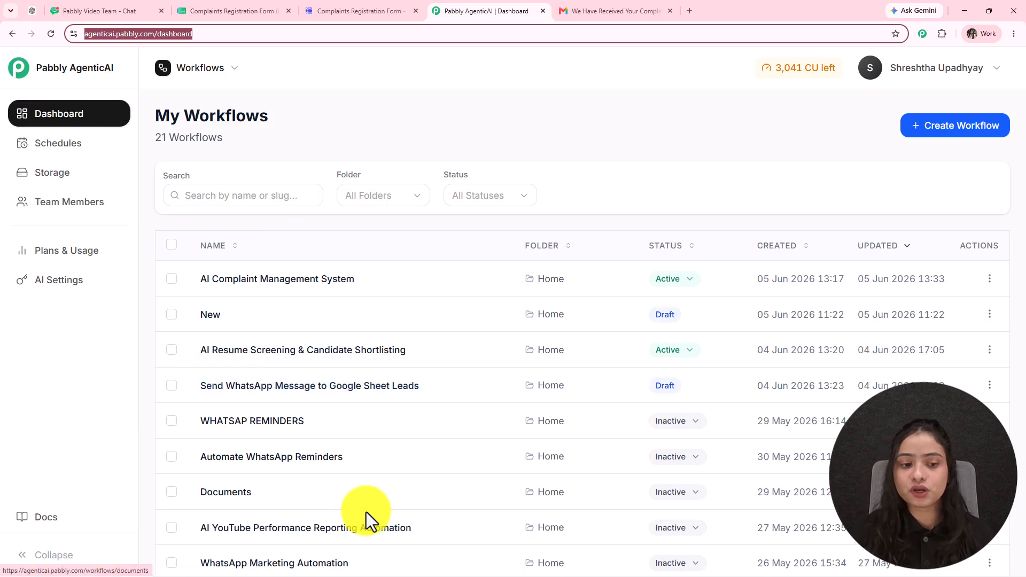
{"action": "scroll", "coordinate": [373, 505], "scroll_direction": "down", "scroll_amount": 3}
{"action": "scroll", "coordinate": [373, 503], "scroll_direction": "up", "scroll_amount": 3}
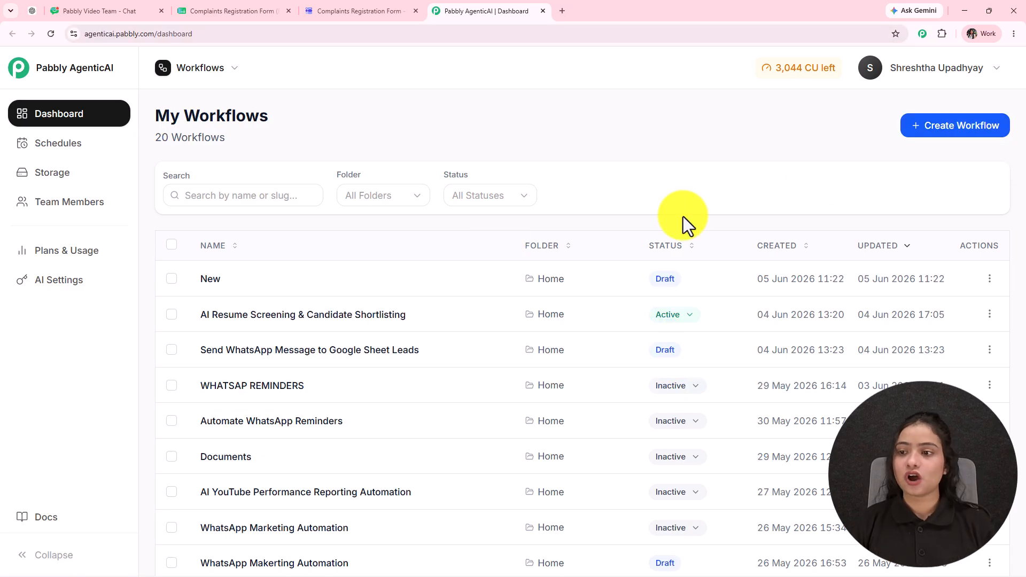
- Create a workflow named 'AI Complaint Management System' in the Home folder
{"action": "left_click", "coordinate": [933, 128]}
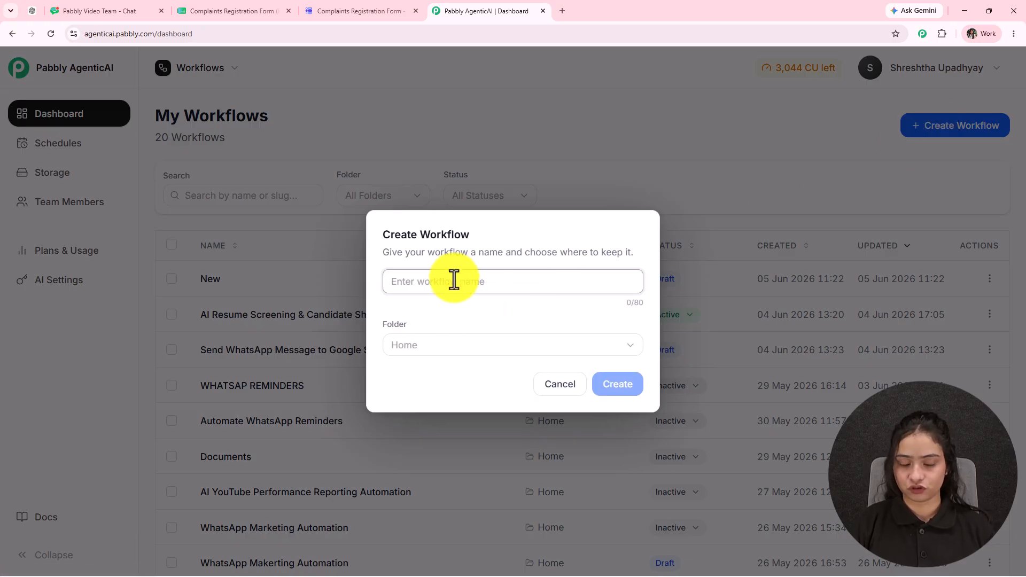
{"action": "type", "text": "AI Complaint Management System"}
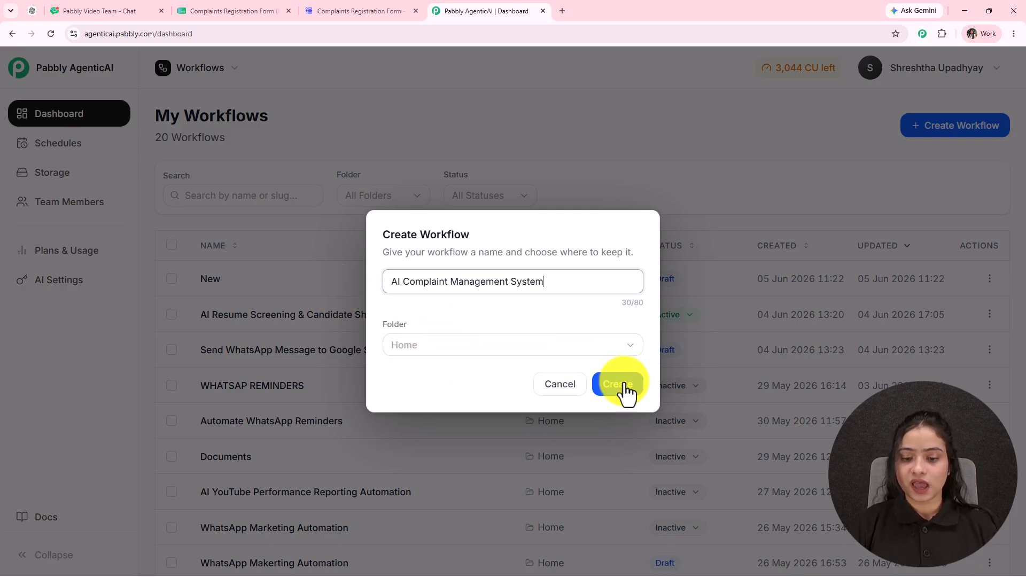
{"action": "left_click", "coordinate": [528, 349]}
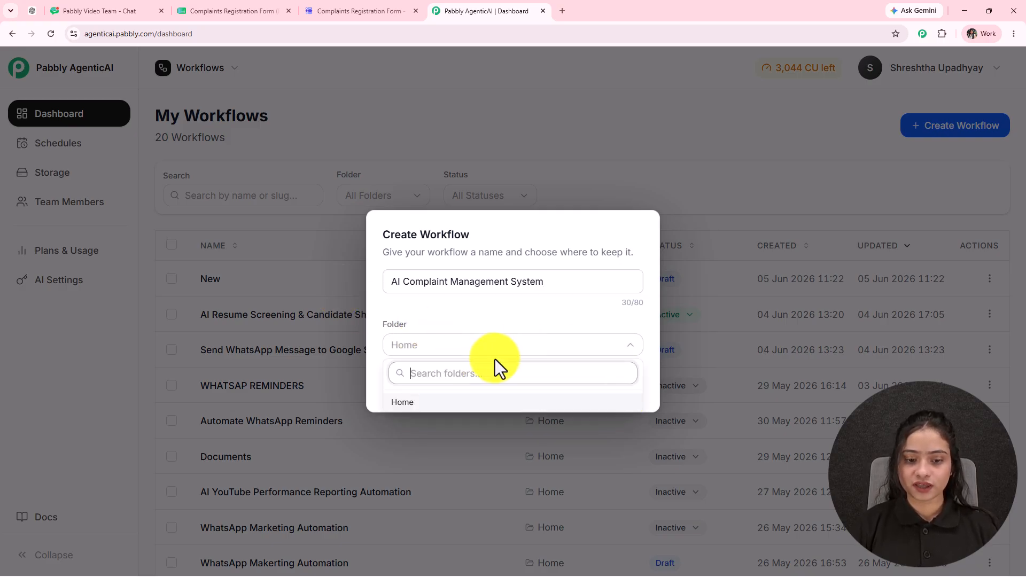
{"action": "left_click", "coordinate": [368, 375]}
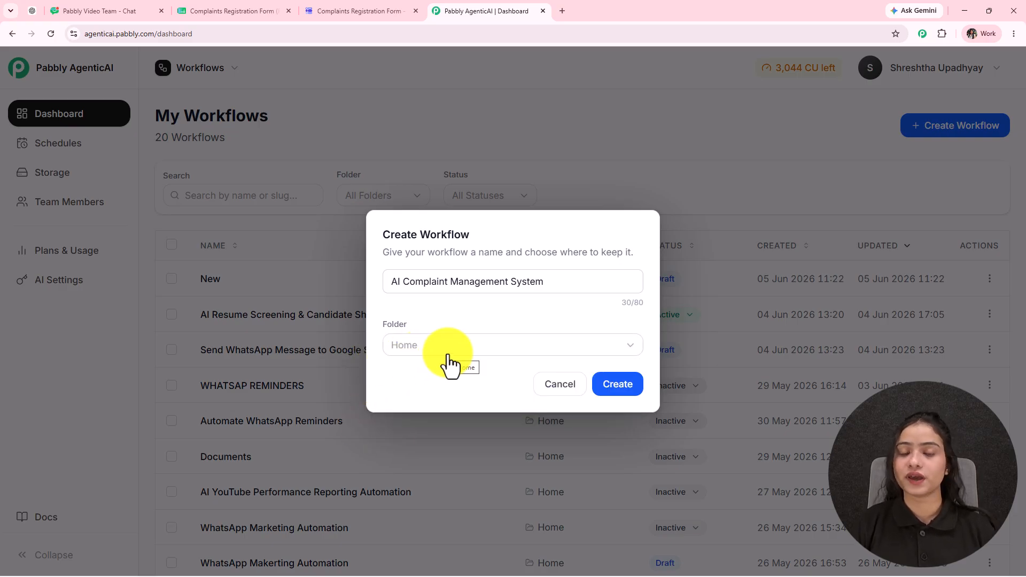
{"action": "left_click", "coordinate": [621, 394]}
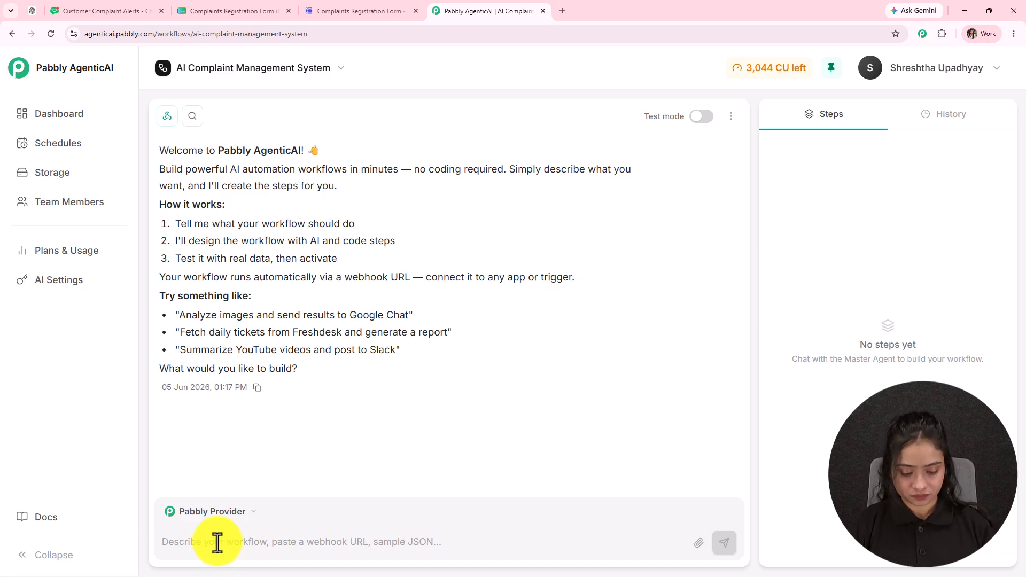
- Attach the complaint-workflow description as a TXT file and send it to the agent
{"action": "key", "text": "ctrl+v"}
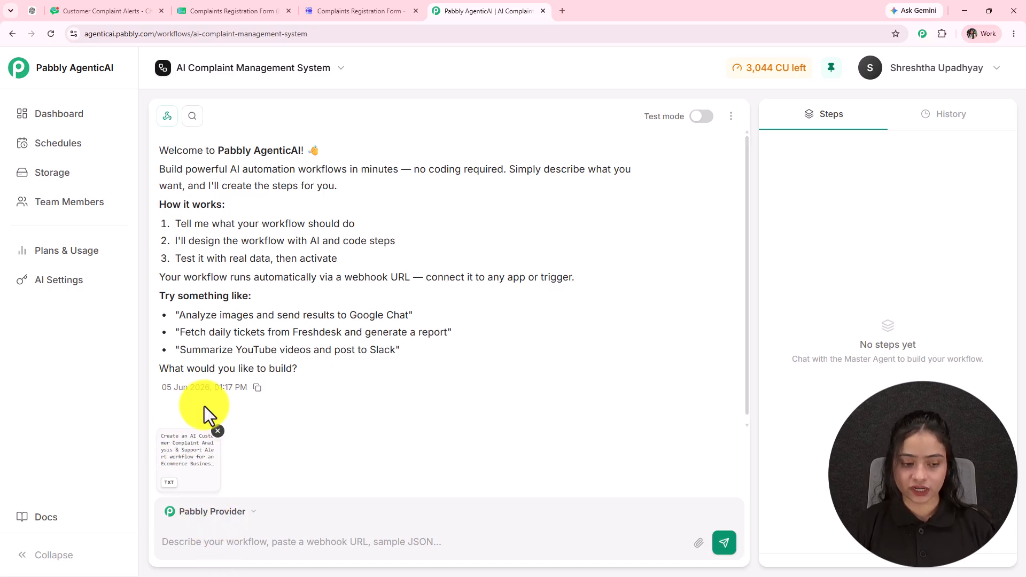
{"action": "left_click", "coordinate": [726, 544]}
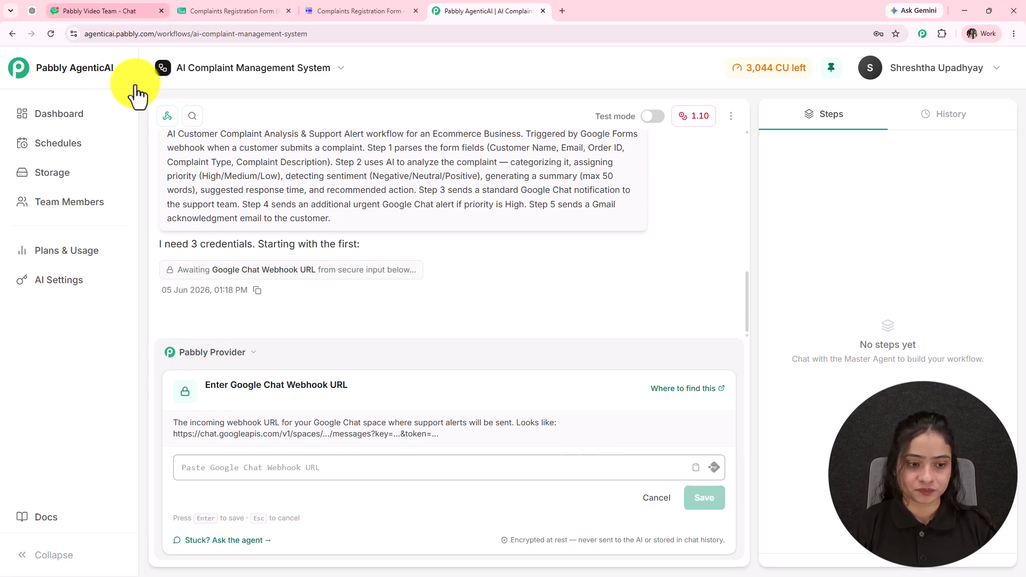
{"action": "scroll", "coordinate": [326, 269], "scroll_direction": "up", "scroll_amount": 2}
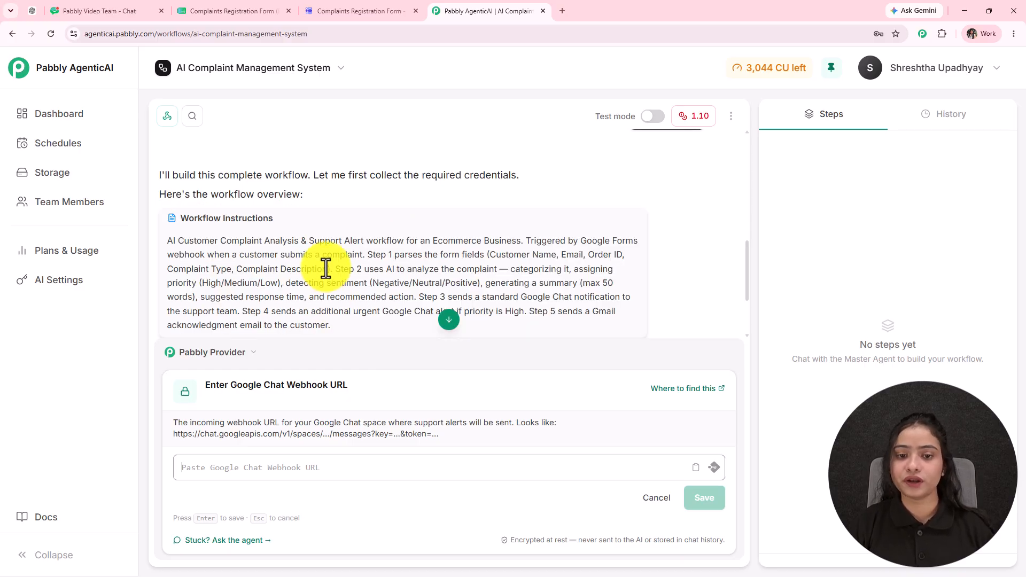
{"action": "scroll", "coordinate": [325, 252], "scroll_direction": "down", "scroll_amount": 1}
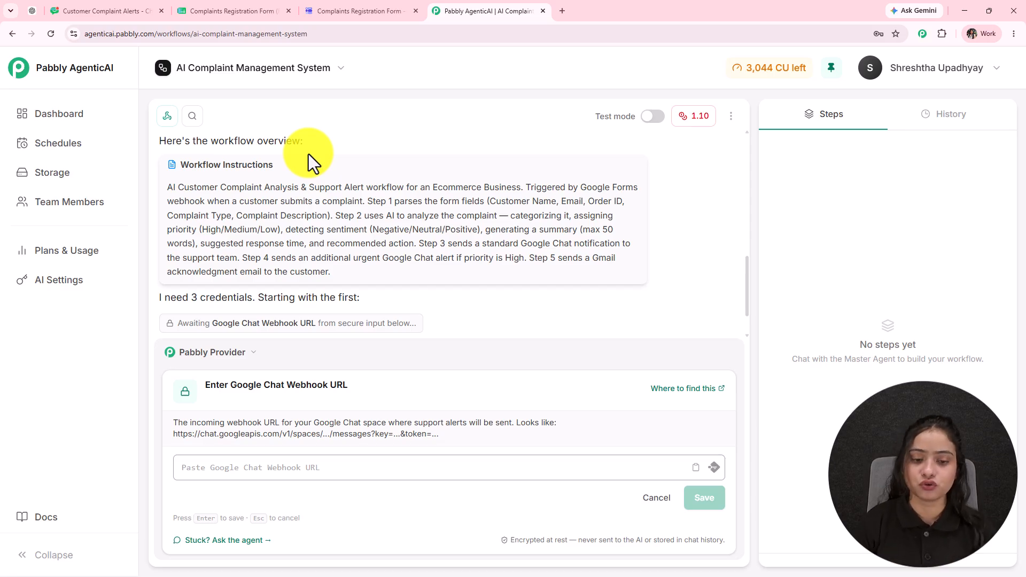
{"action": "scroll", "coordinate": [304, 277], "scroll_direction": "down", "scroll_amount": 1}
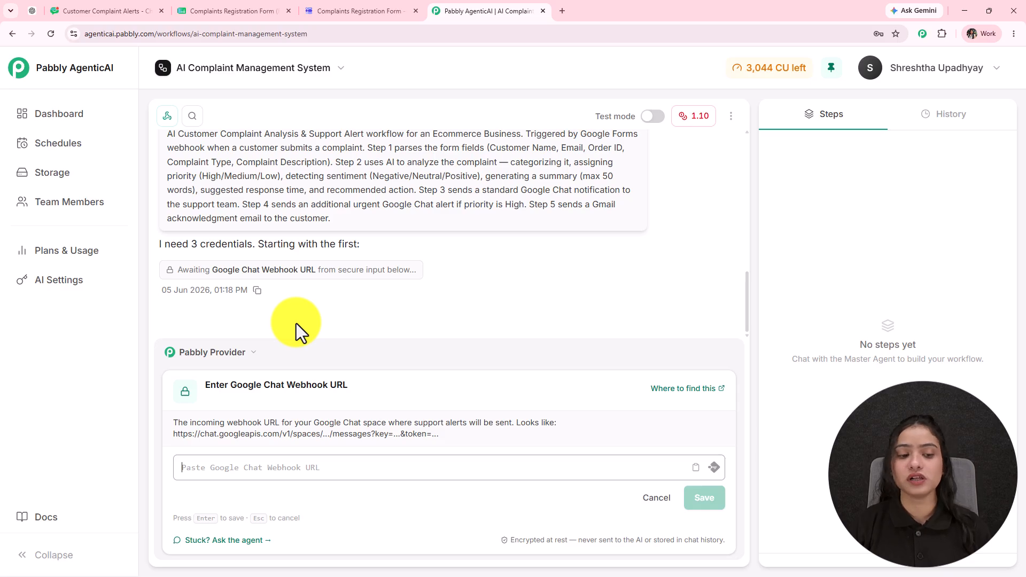
{"action": "left_click", "coordinate": [291, 467]}
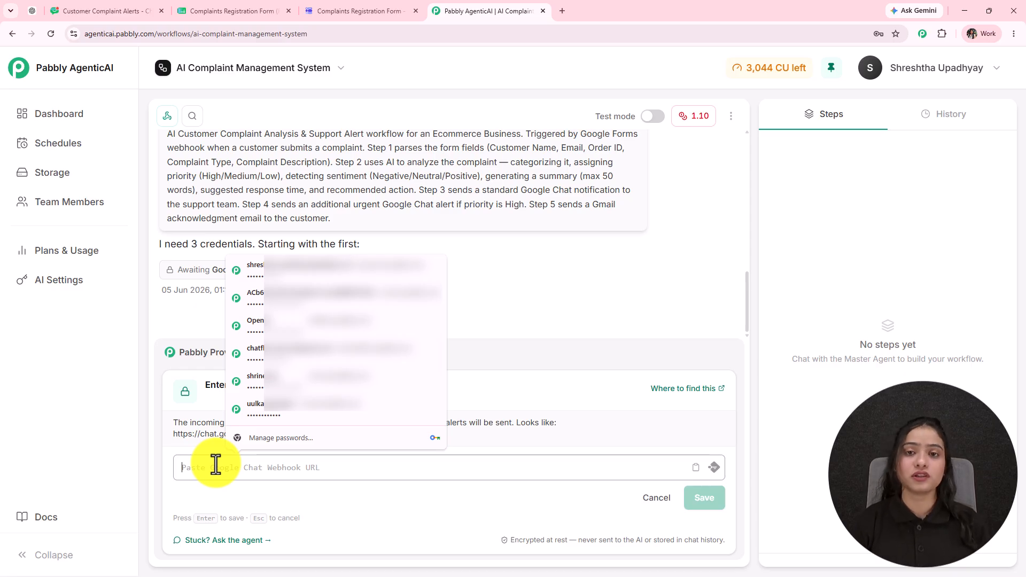
{"action": "left_click", "coordinate": [224, 576]}
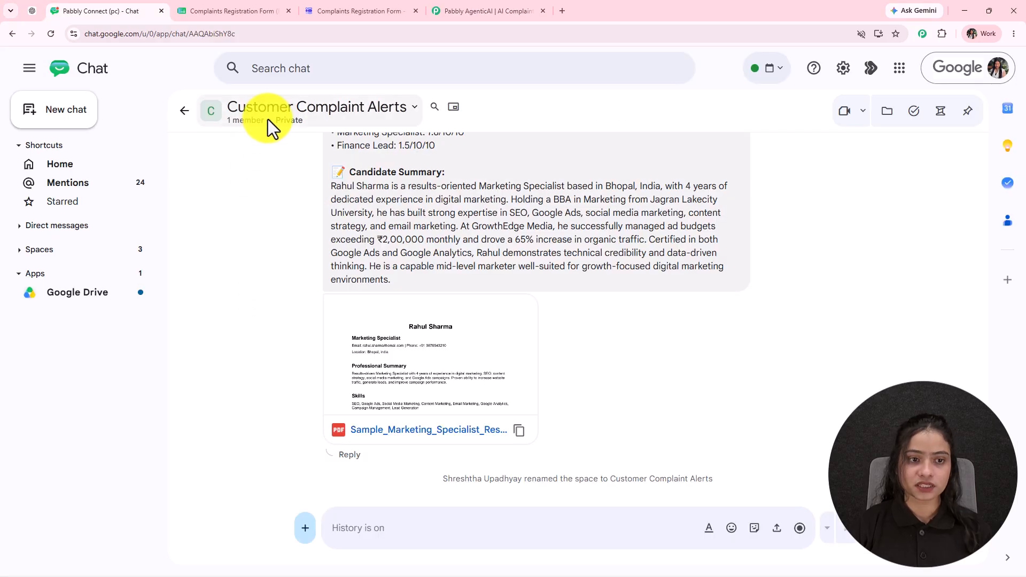
- Delete the Job Applications webhook from the space's apps and integrations
{"action": "left_click", "coordinate": [338, 119]}
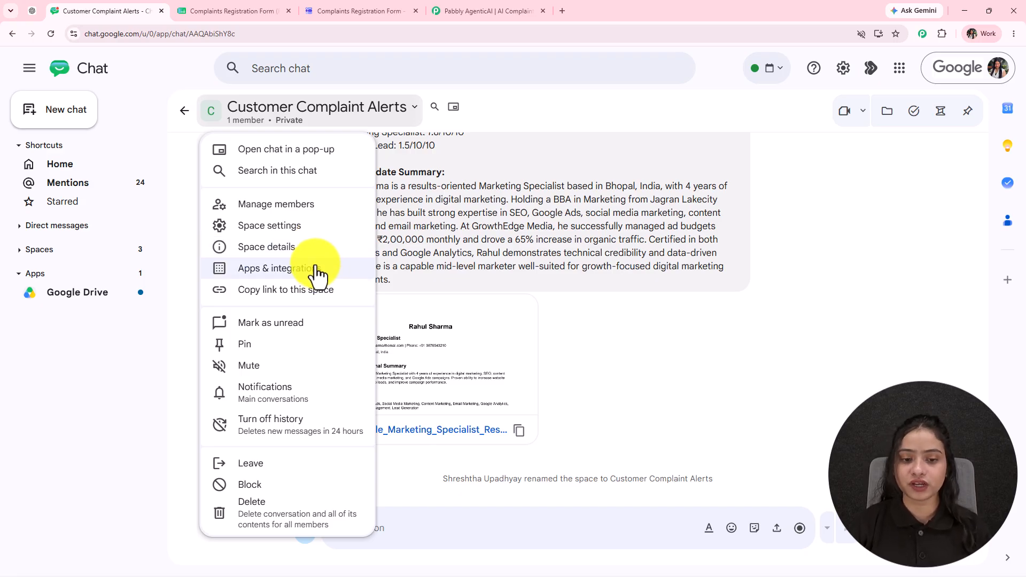
{"action": "left_click", "coordinate": [287, 269]}
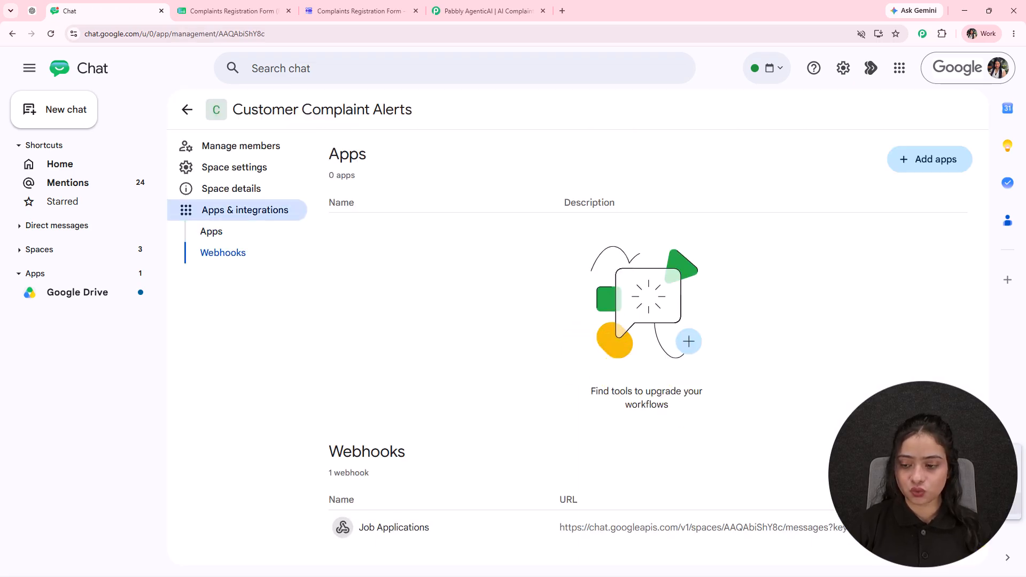
{"action": "left_click", "coordinate": [962, 505]}
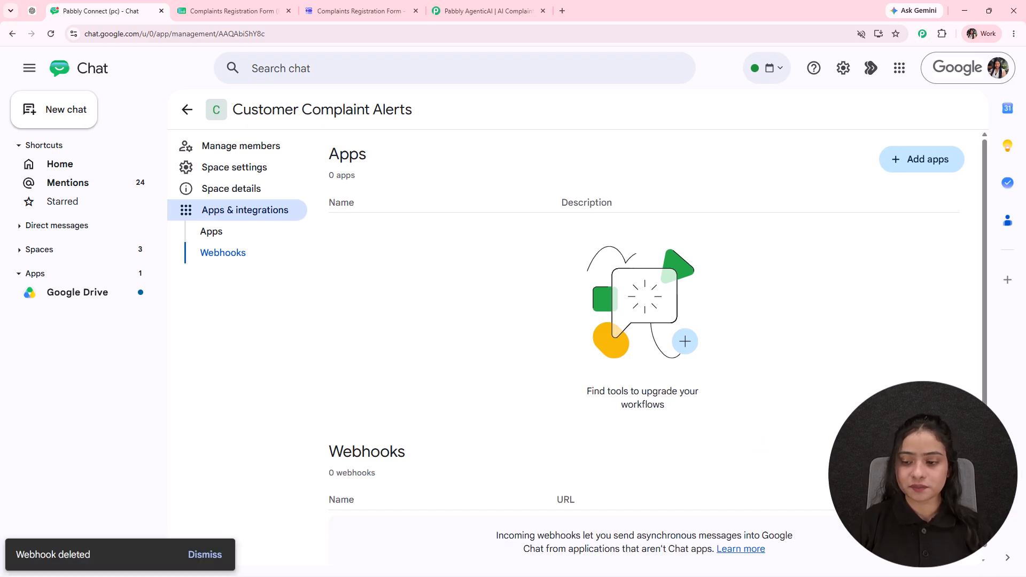
- Add an incoming webhook named 'Customer Complaints Alert' and copy its URL
{"action": "left_click", "coordinate": [911, 457]}
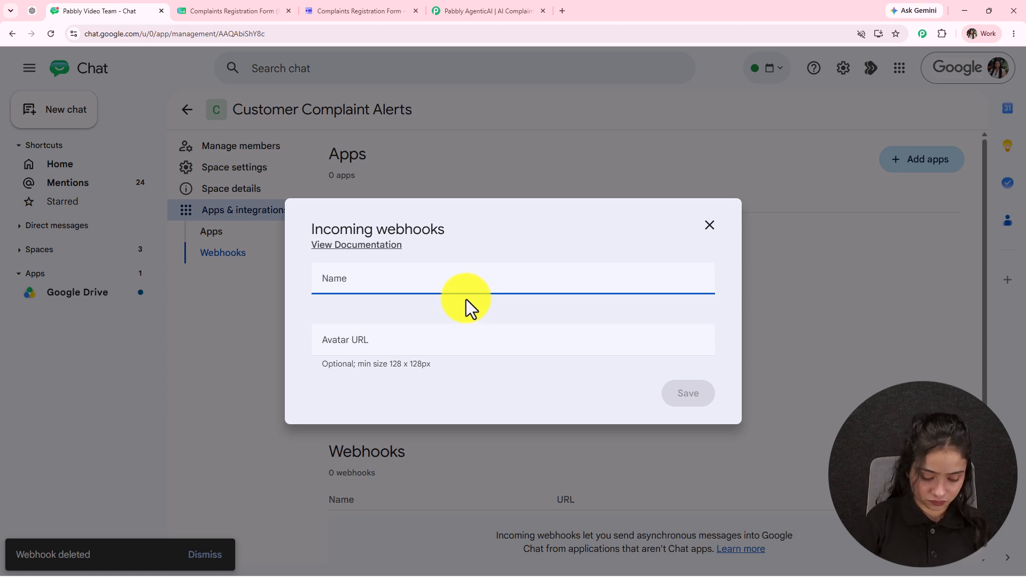
{"action": "type", "text": "Customer Complaints Alert"}
{"action": "key", "text": "Return"}
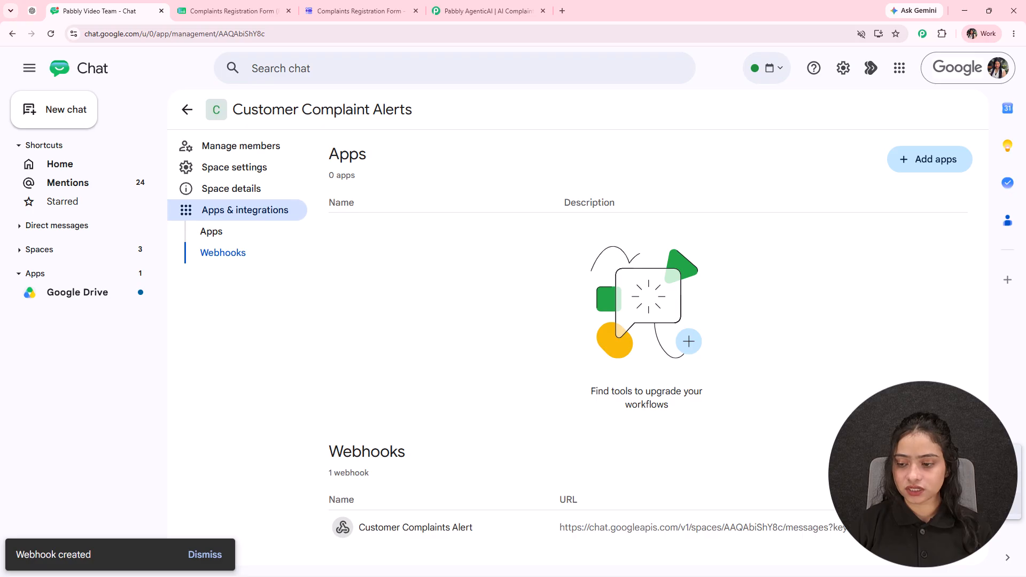
{"action": "left_click", "coordinate": [941, 527]}
- Paste the Google Chat webhook URL into the secure field and save it
{"action": "left_click", "coordinate": [529, 11]}
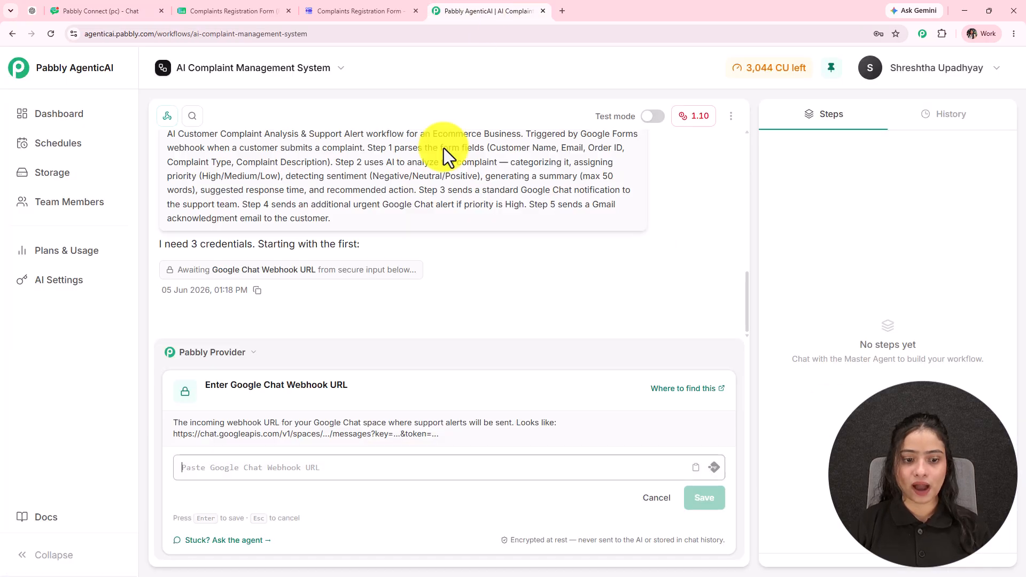
{"action": "left_click", "coordinate": [259, 470]}
{"action": "key", "text": "ctrl+v"}
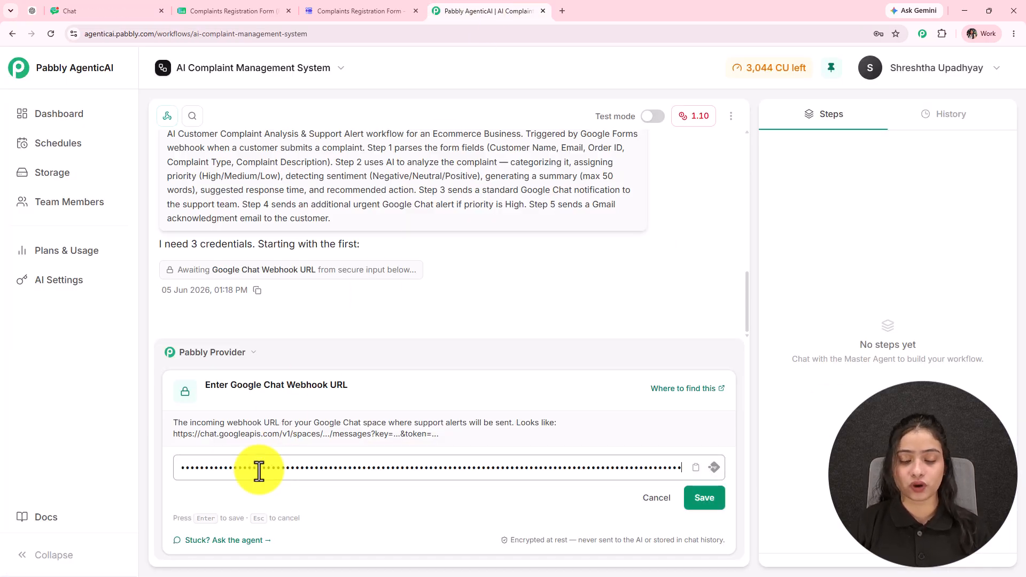
{"action": "left_click", "coordinate": [711, 502]}
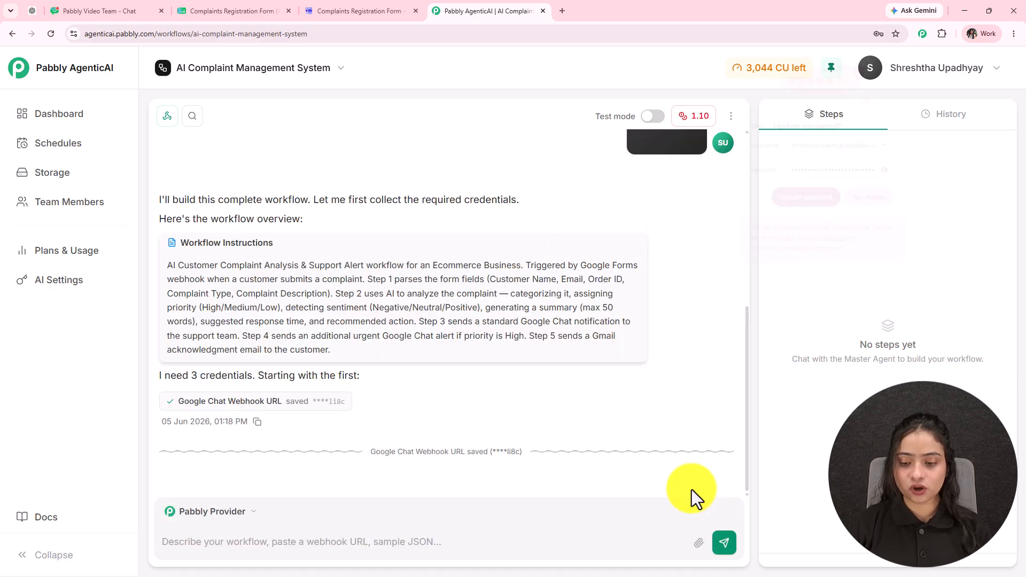
{"action": "left_click", "coordinate": [891, 60]}
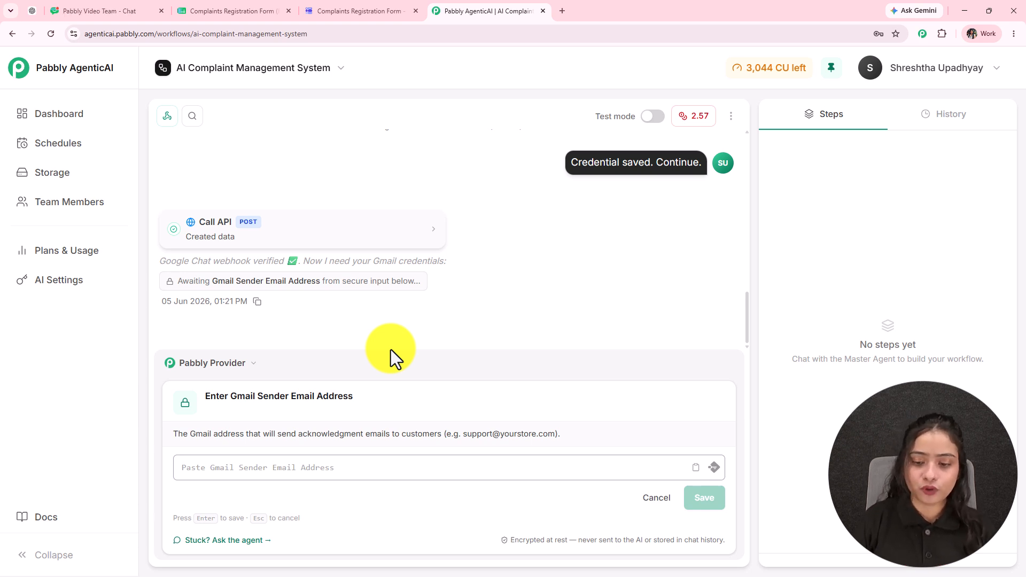
- Enter and submit the Gmail sender email address, dismissing the browser's password prompt
{"action": "left_click", "coordinate": [200, 474]}
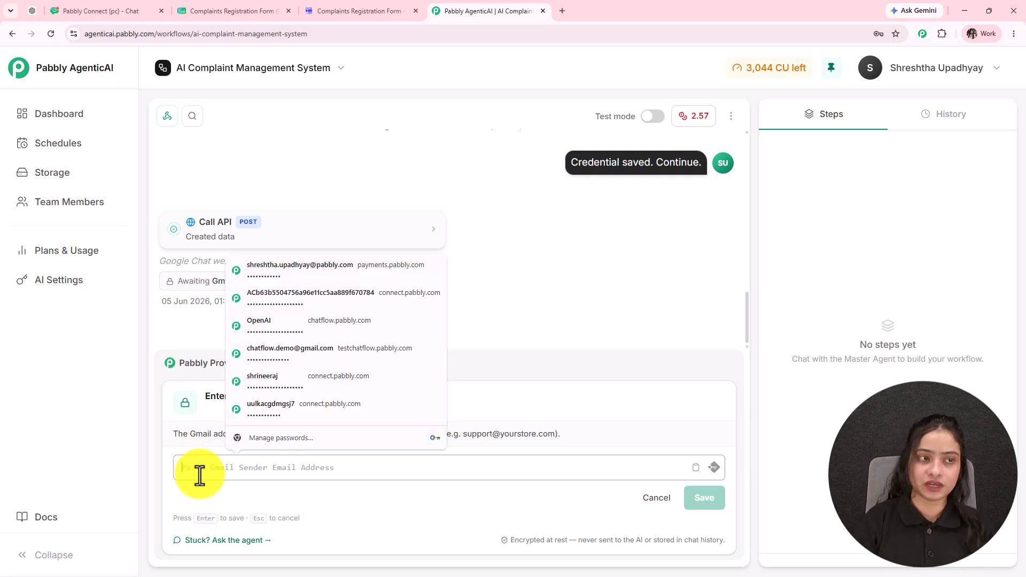
{"action": "type", "text": "••••••••••••••••••••••••"}
{"action": "key", "text": "Return"}
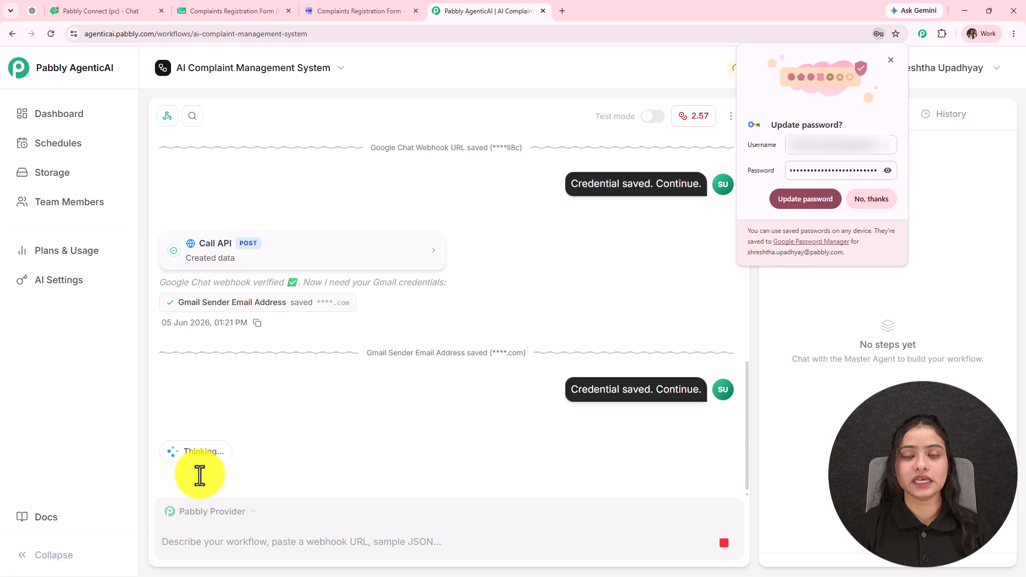
{"action": "left_click", "coordinate": [891, 60]}
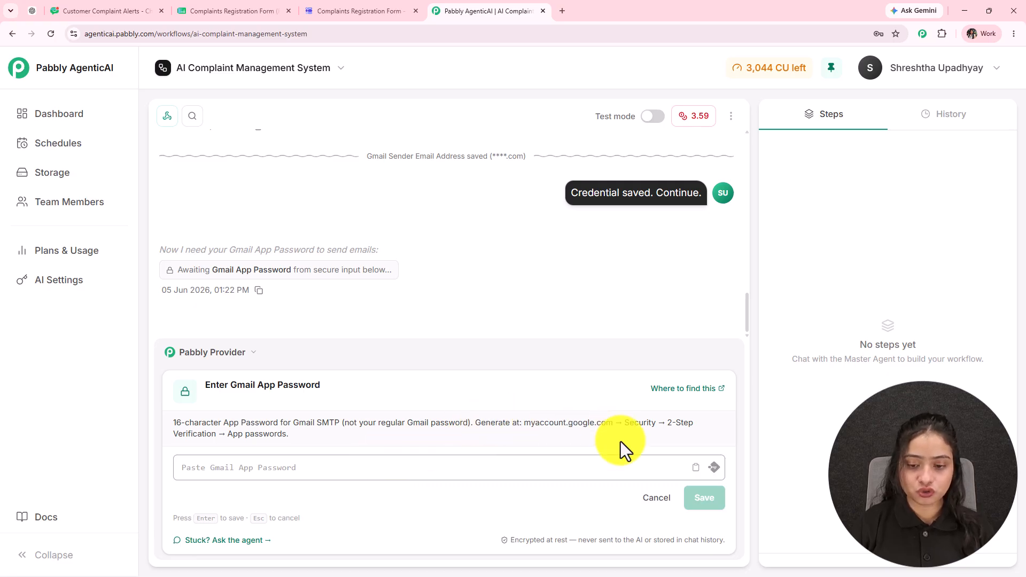
- Copy myaccount.google.com from the App Password hint and load it in a new tab
{"action": "left_click_drag", "start_coordinate": [481, 426], "coordinate": [704, 430]}
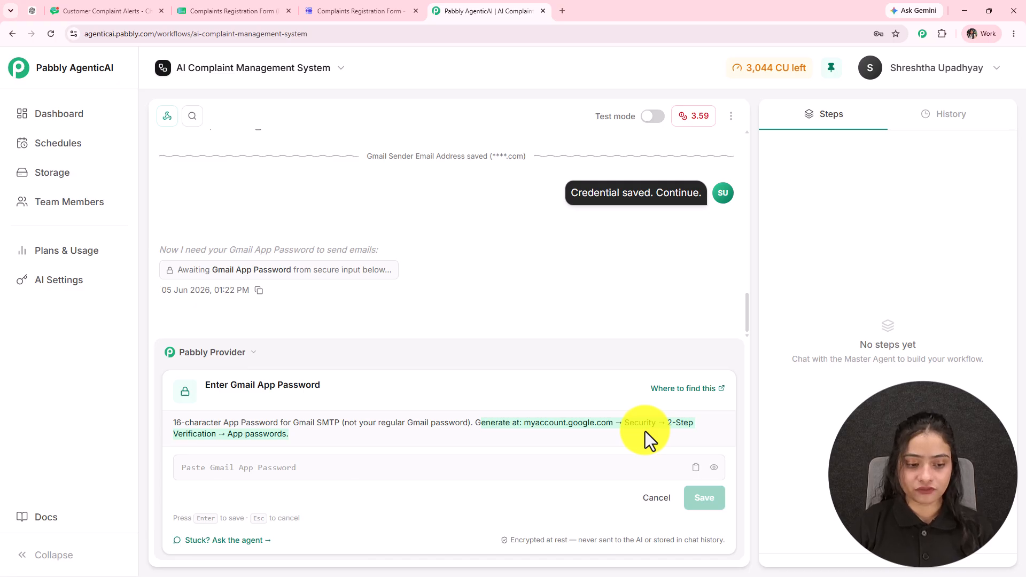
{"action": "double_click", "coordinate": [525, 425]}
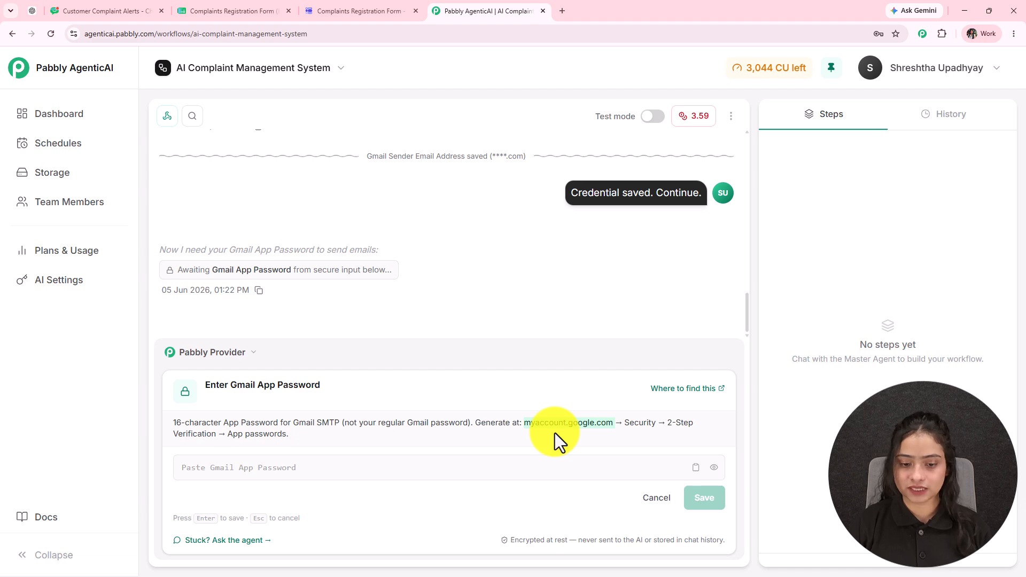
{"action": "left_click", "coordinate": [562, 10]}
{"action": "key", "text": "ctrl+v"}
{"action": "key", "text": "Return"}
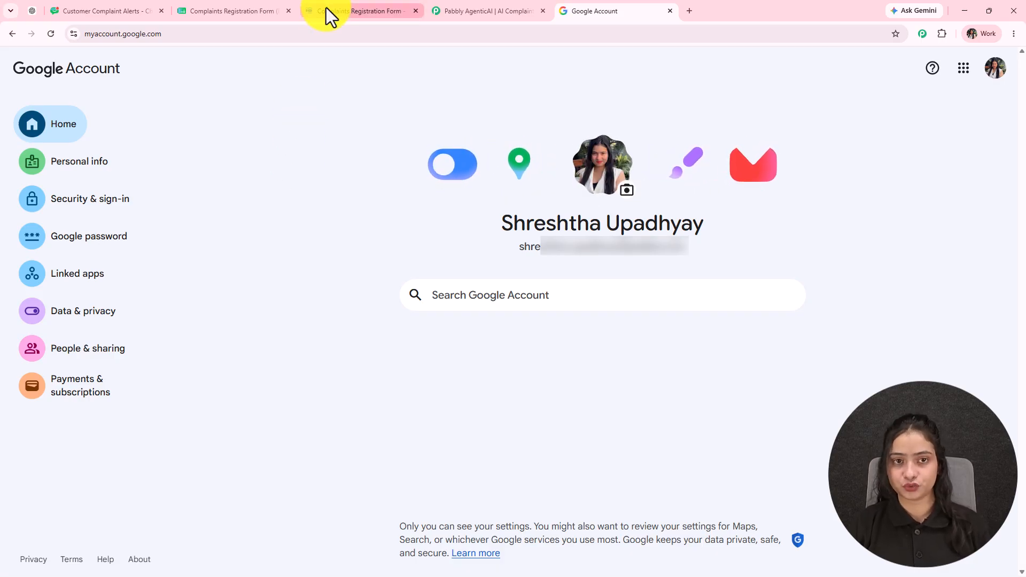
- Reach the App passwords page under Security & sign-in and 2-Step Verification
{"action": "left_click", "coordinate": [448, 10]}
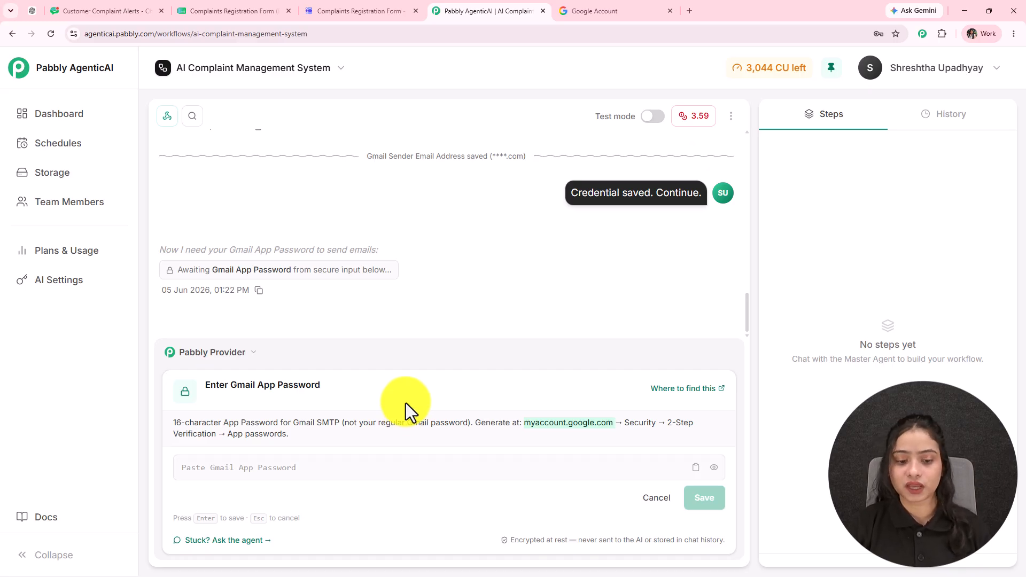
{"action": "left_click", "coordinate": [586, 8]}
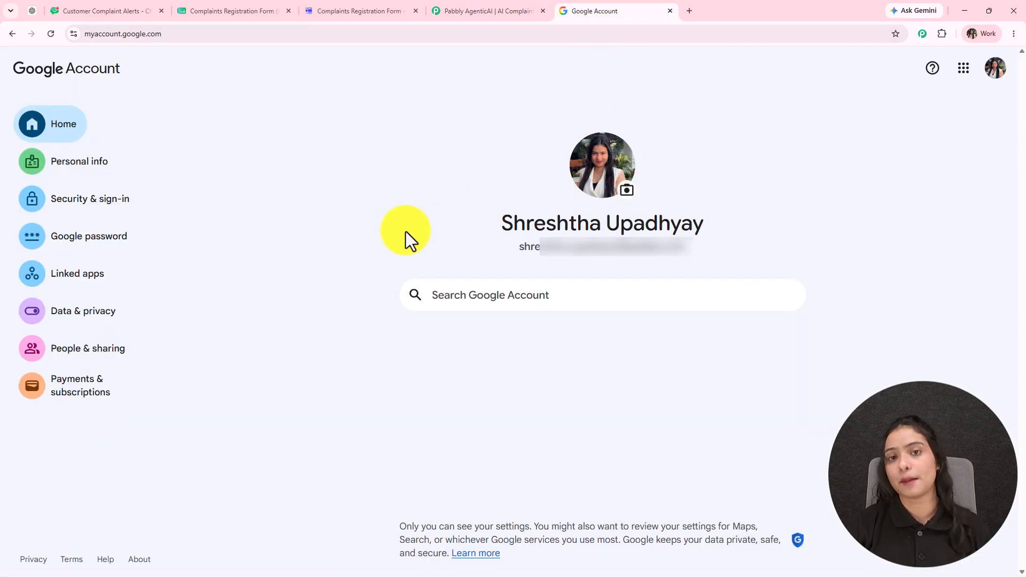
{"action": "left_click", "coordinate": [75, 209]}
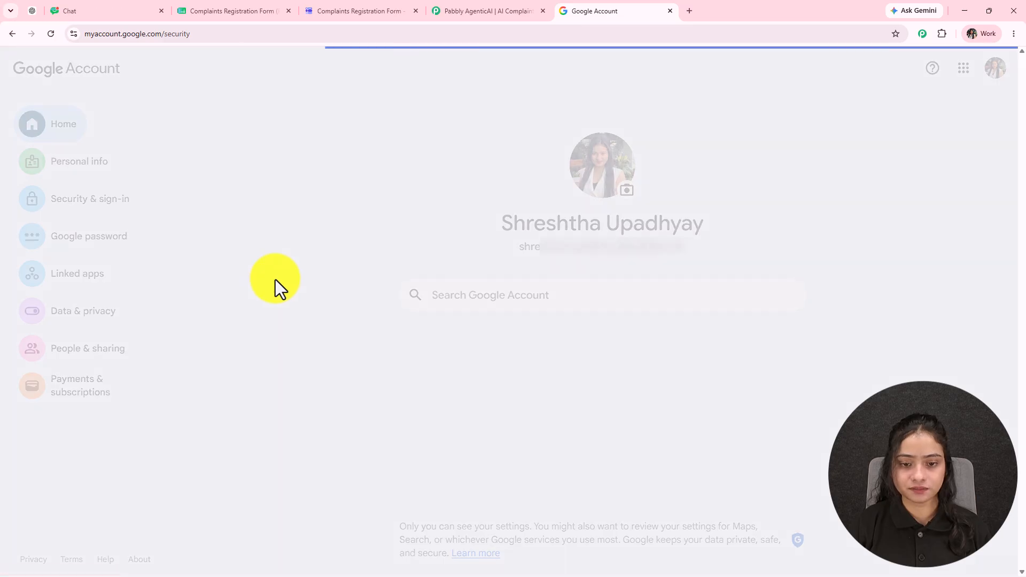
{"action": "scroll", "coordinate": [454, 470], "scroll_direction": "down", "scroll_amount": 2}
{"action": "left_click", "coordinate": [468, 424]}
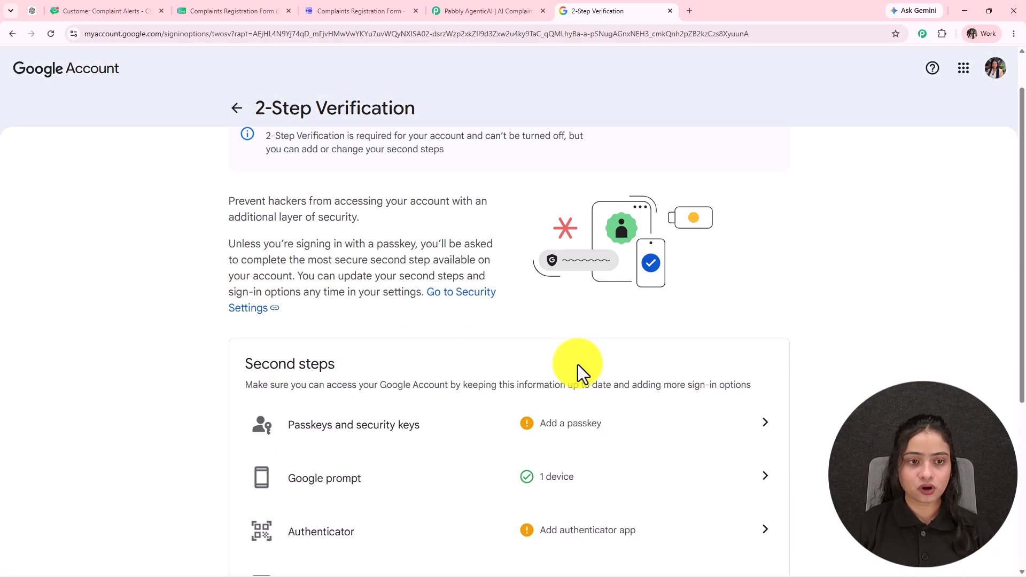
{"action": "scroll", "coordinate": [578, 365], "scroll_direction": "down", "scroll_amount": 5}
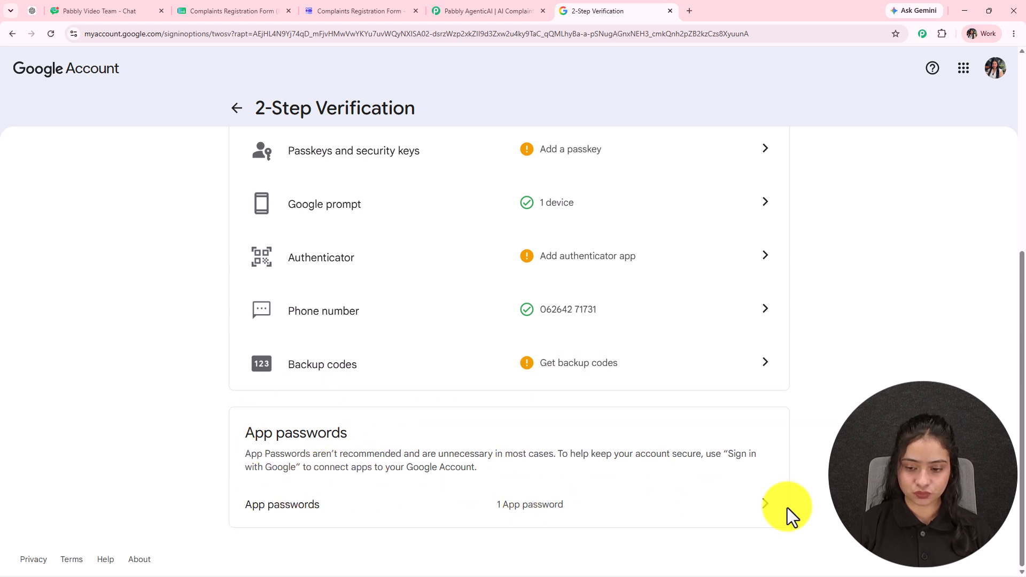
{"action": "left_click", "coordinate": [766, 514]}
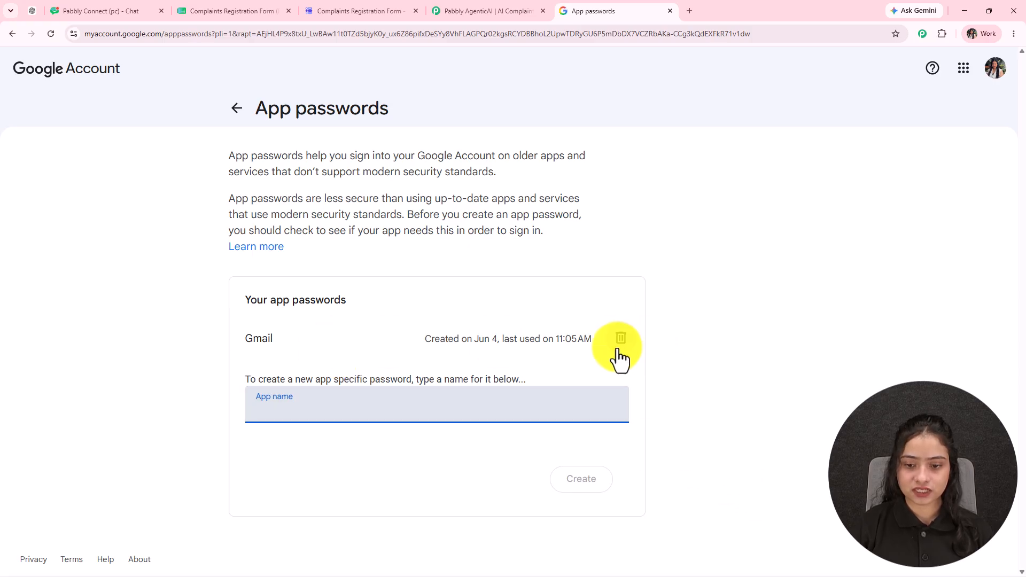
- Revoke the old Gmail app password, generate a new one named Gmail, and copy it
{"action": "left_click", "coordinate": [619, 352]}
{"action": "left_click", "coordinate": [340, 358]}
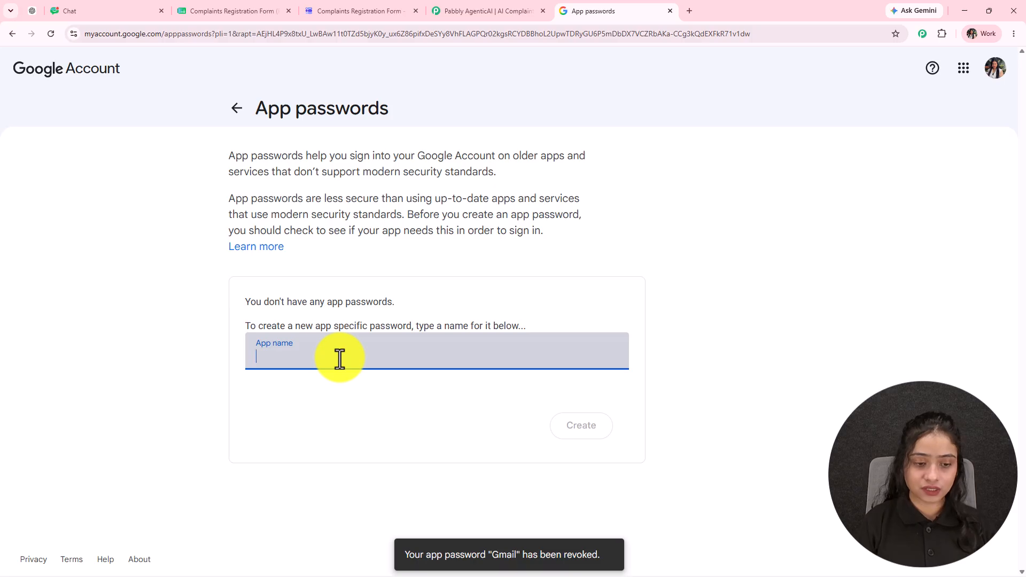
{"action": "type", "text": "Gmail"}
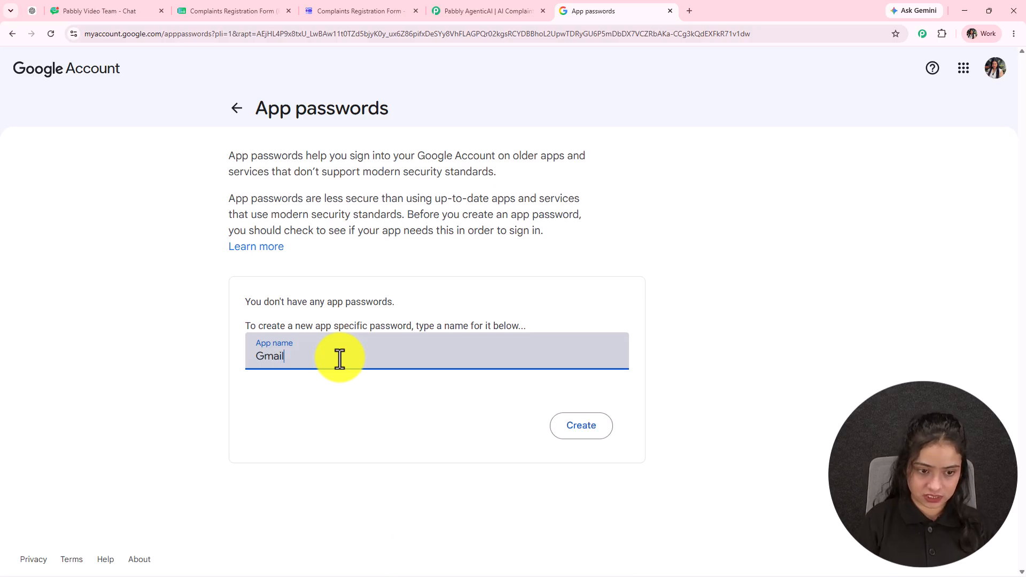
{"action": "key", "text": "Return"}
{"action": "left_click_drag", "start_coordinate": [447, 258], "coordinate": [607, 262]}
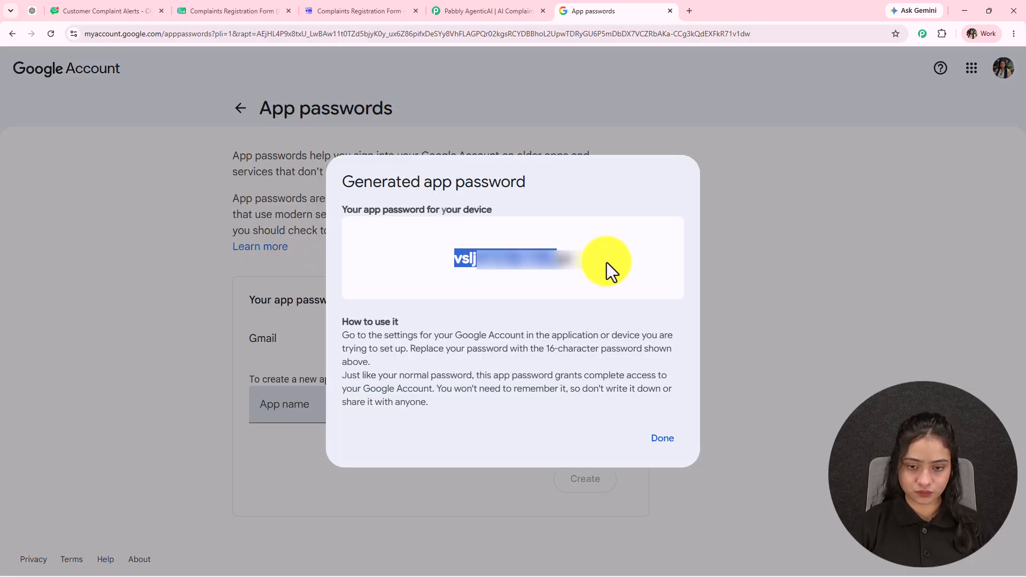
{"action": "left_click", "coordinate": [663, 440]}
- Save the new app password in the Gmail App Password field, then reopen Customer Complaint Alerts
{"action": "left_click", "coordinate": [483, 16]}
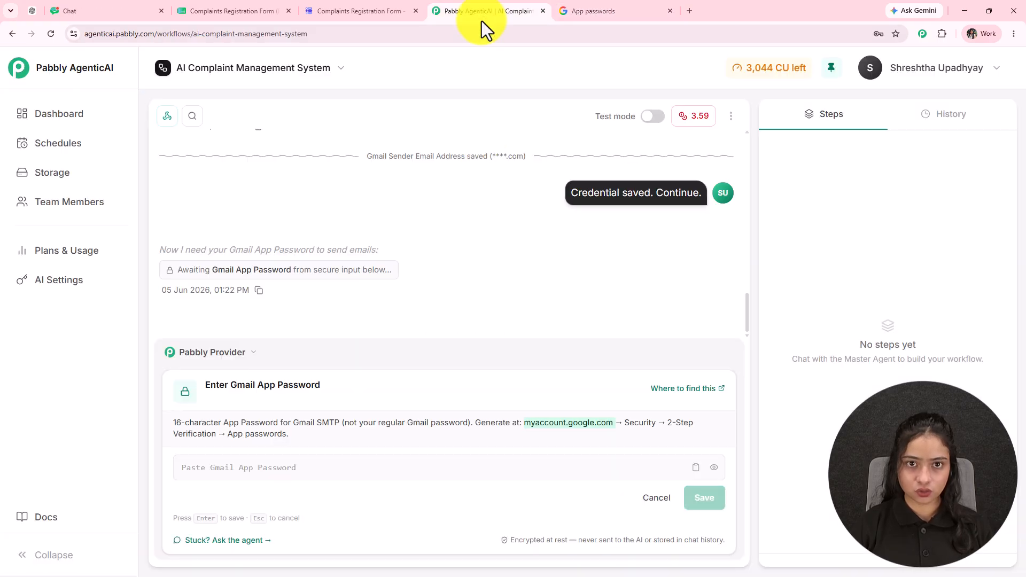
{"action": "left_click", "coordinate": [252, 467]}
{"action": "key", "text": "ctrl+v"}
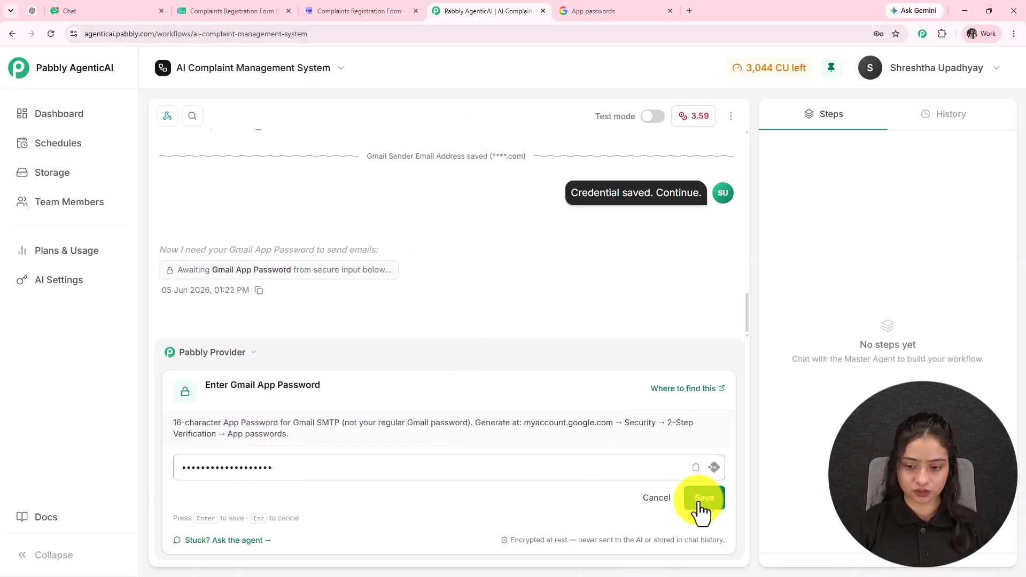
{"action": "left_click", "coordinate": [700, 500]}
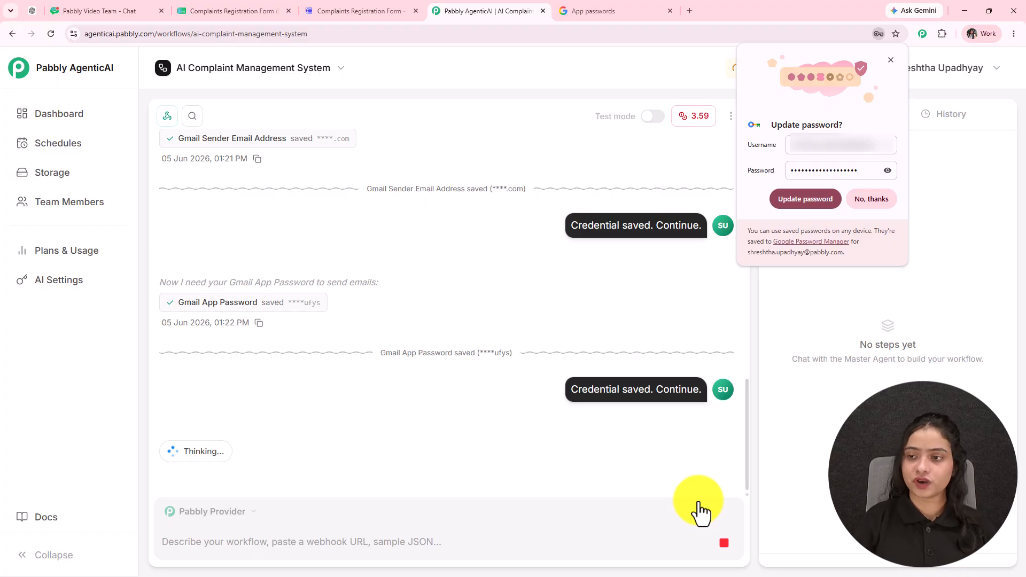
{"action": "left_click", "coordinate": [891, 60]}
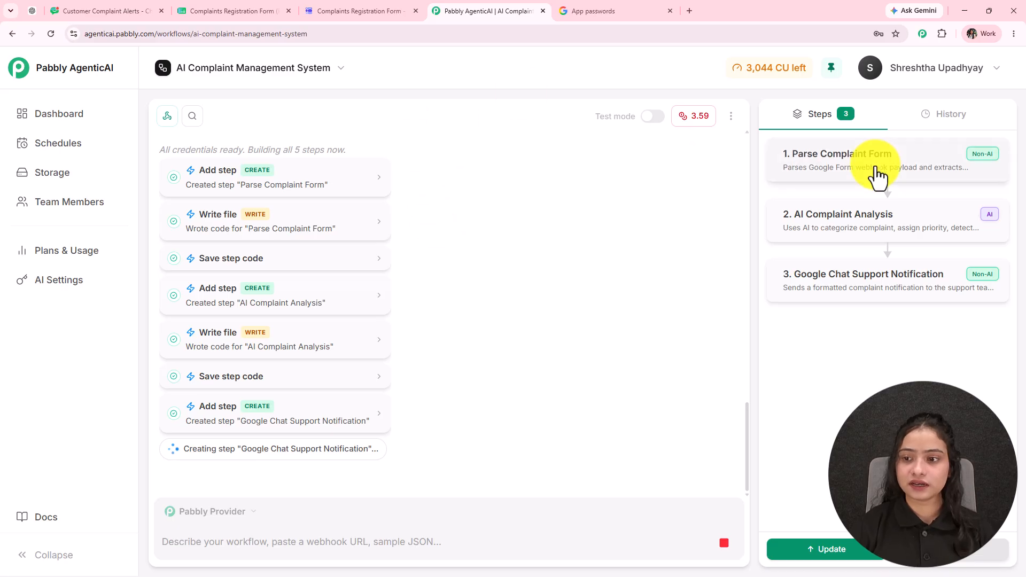
{"action": "left_click", "coordinate": [124, 7]}
{"action": "left_click", "coordinate": [184, 109]}
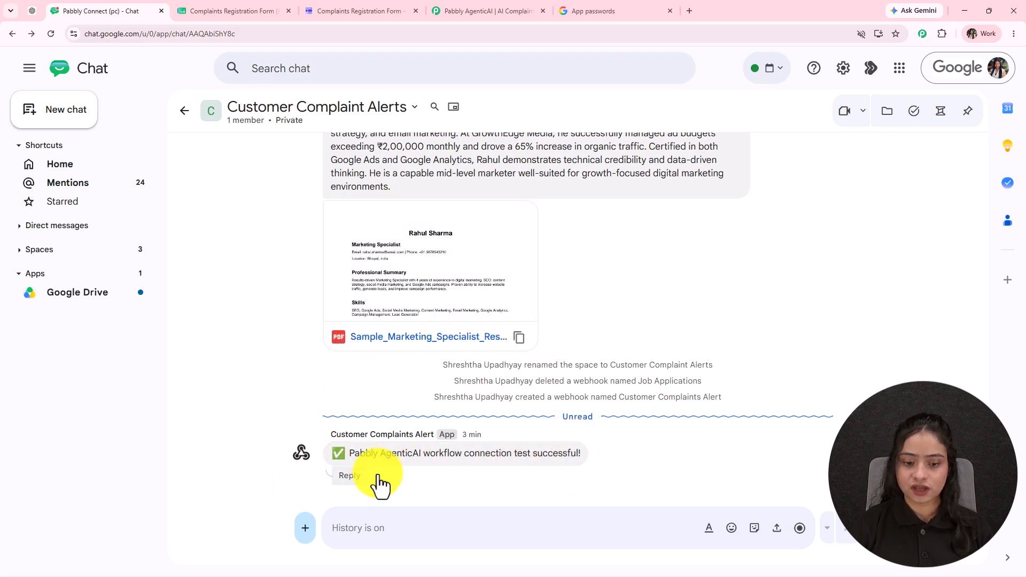
- Return to the Pabbly AgenticAI workflow builder while the agent keeps adding steps
{"action": "left_click", "coordinate": [480, 11]}
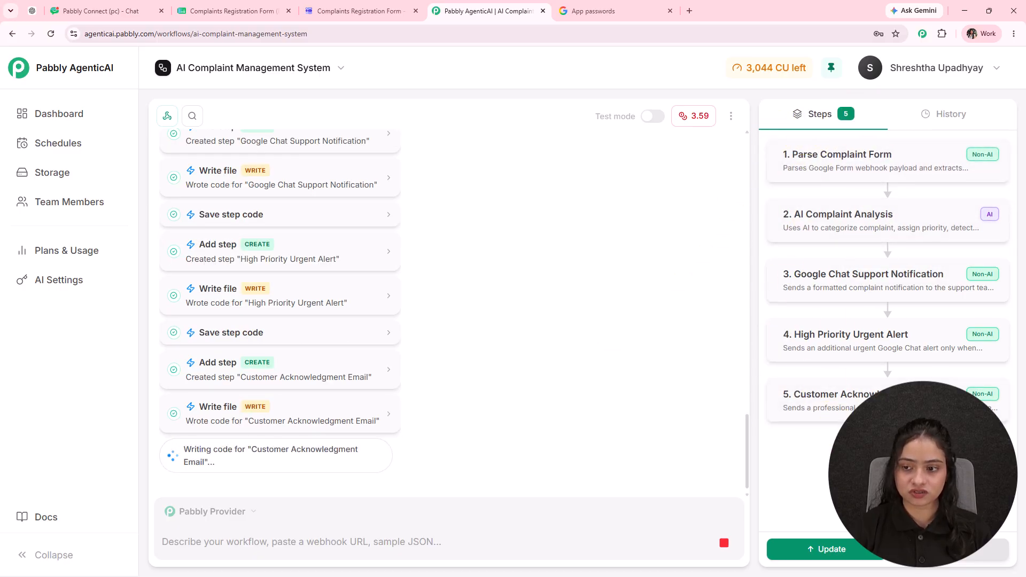
- Tell the agent 'do it yourself' to deploy and test, and review the 5 passing steps
{"action": "left_click", "coordinate": [188, 493]}
{"action": "type", "text": "do it y"}
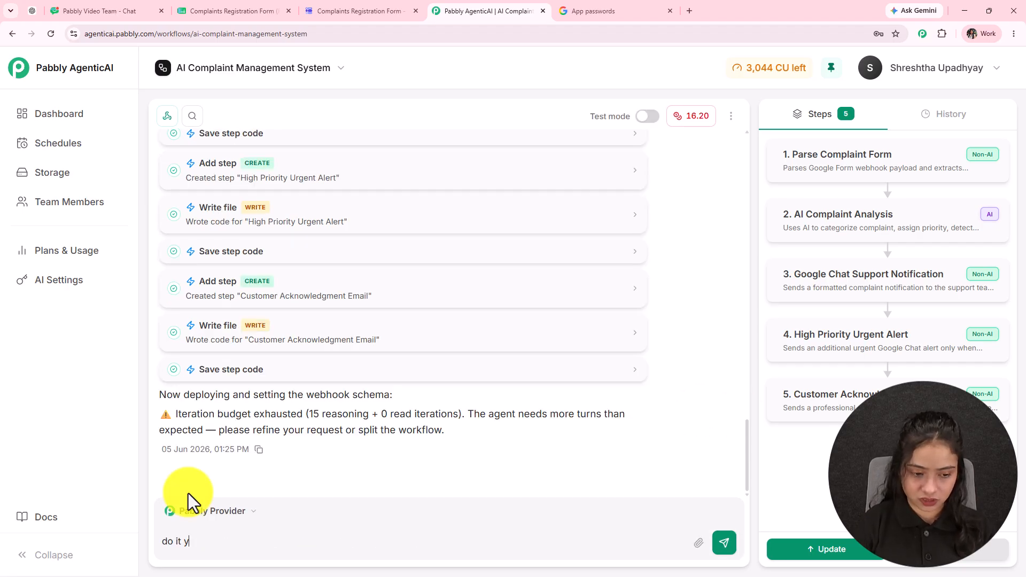
{"action": "type", "text": "ou"}
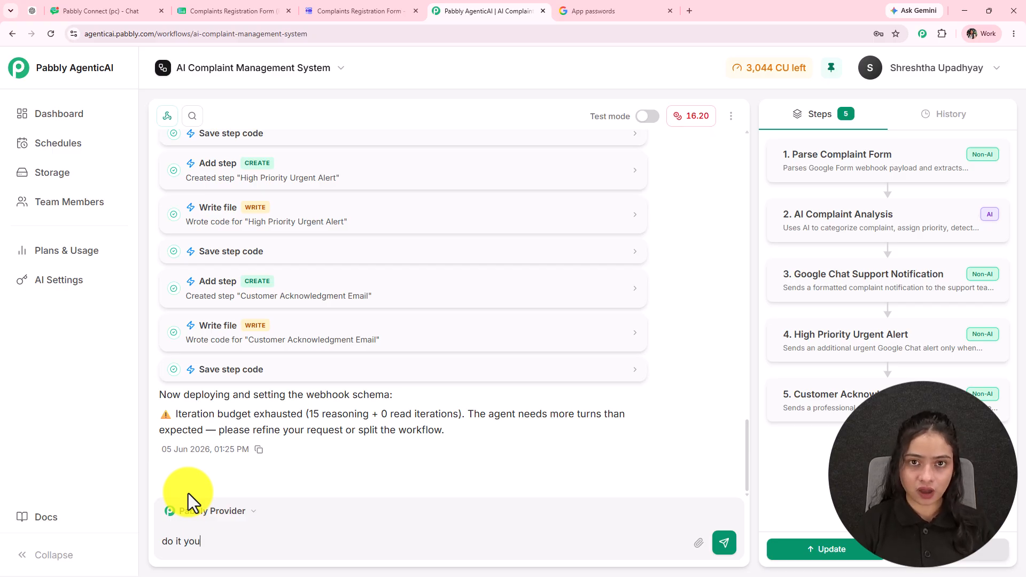
{"action": "type", "text": "rself"}
{"action": "key", "text": "Return"}
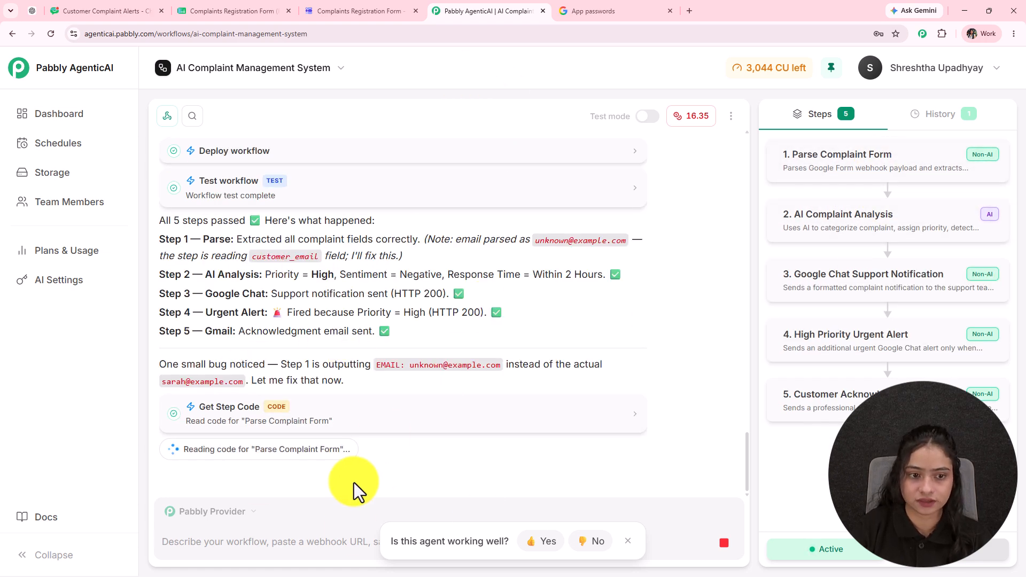
{"action": "scroll", "coordinate": [229, 366], "scroll_direction": "up", "scroll_amount": 3}
{"action": "scroll", "coordinate": [189, 270], "scroll_direction": "down", "scroll_amount": 3}
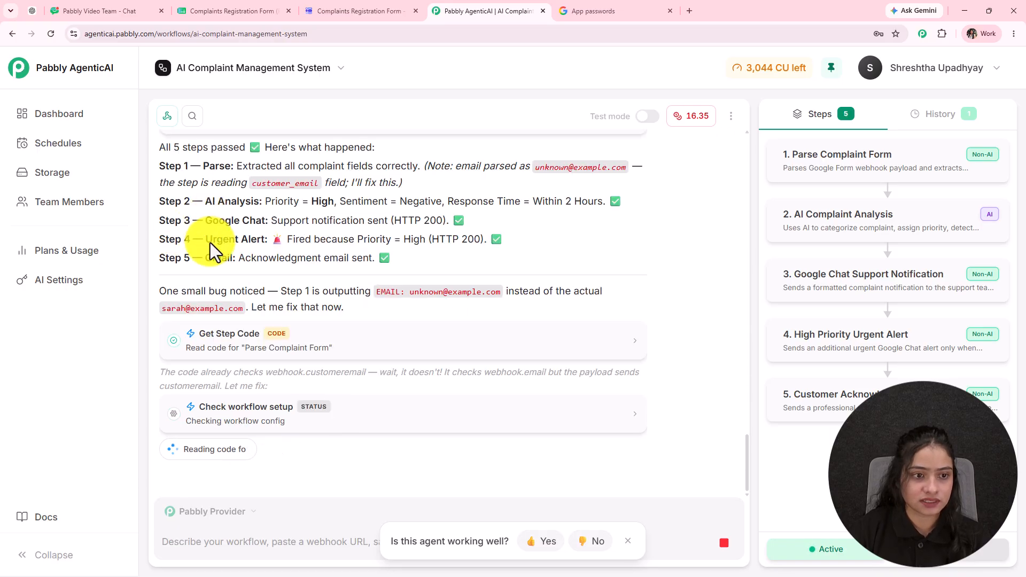
{"action": "scroll", "coordinate": [203, 267], "scroll_direction": "up", "scroll_amount": 2}
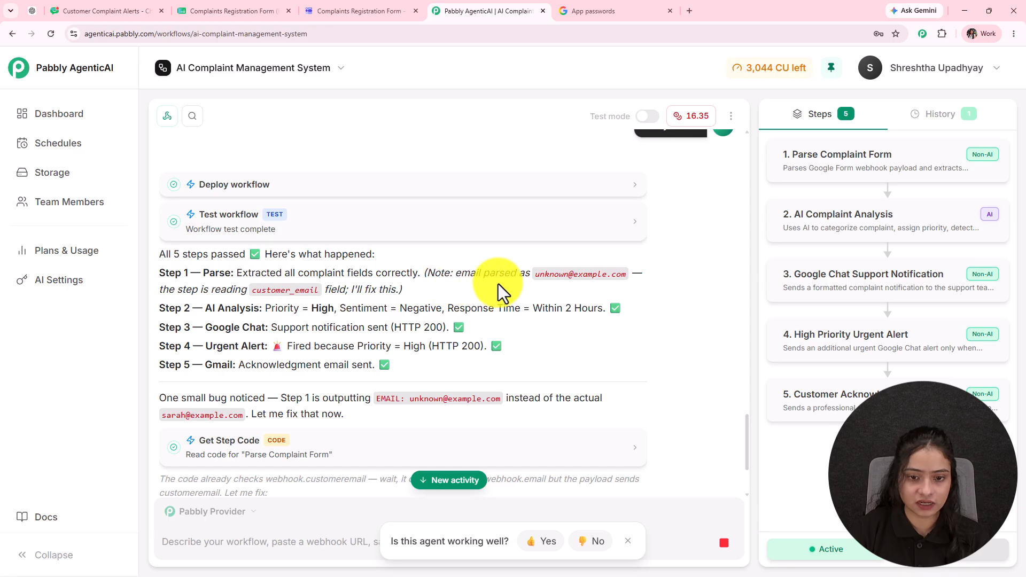
{"action": "scroll", "coordinate": [238, 268], "scroll_direction": "down", "scroll_amount": 3}
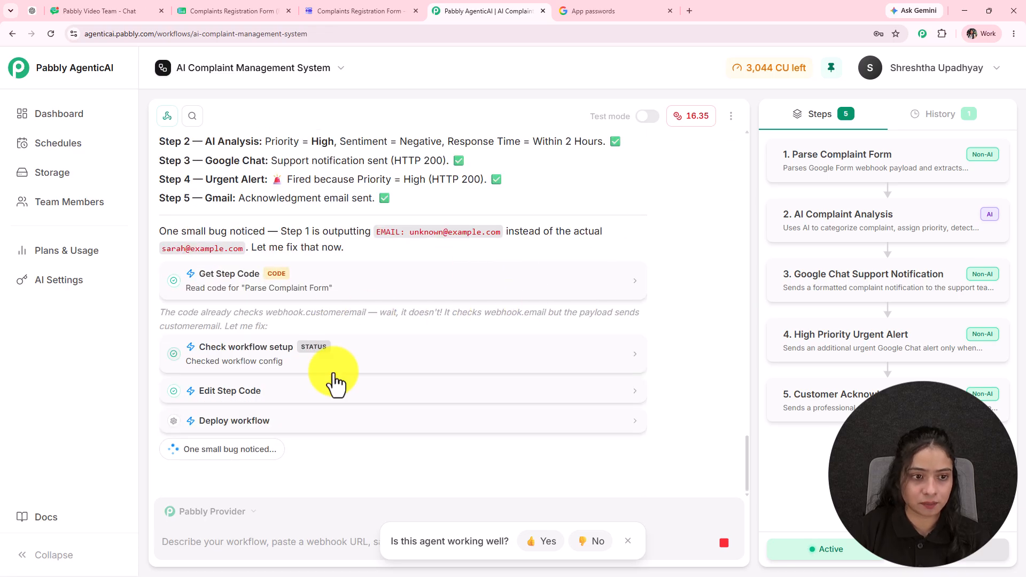
{"action": "scroll", "coordinate": [252, 279], "scroll_direction": "up", "scroll_amount": 2}
{"action": "left_click", "coordinate": [85, 10]}
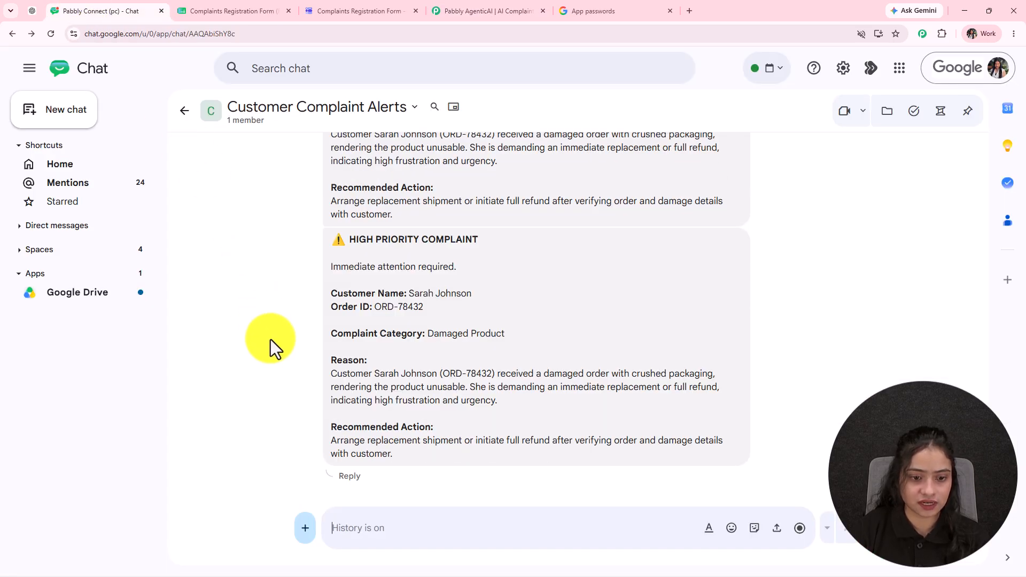
- Read the complaint summary and recommended action in the alerts space, then return to AgenticAI
{"action": "scroll", "coordinate": [269, 332], "scroll_direction": "up", "scroll_amount": 4}
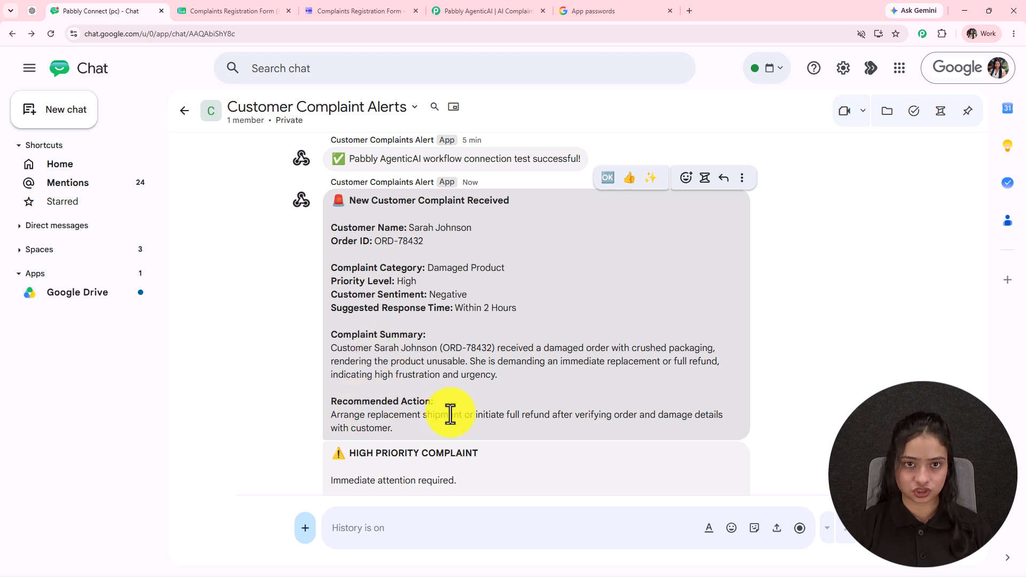
{"action": "left_click_drag", "start_coordinate": [335, 347], "coordinate": [431, 447]}
{"action": "left_click", "coordinate": [457, 15]}
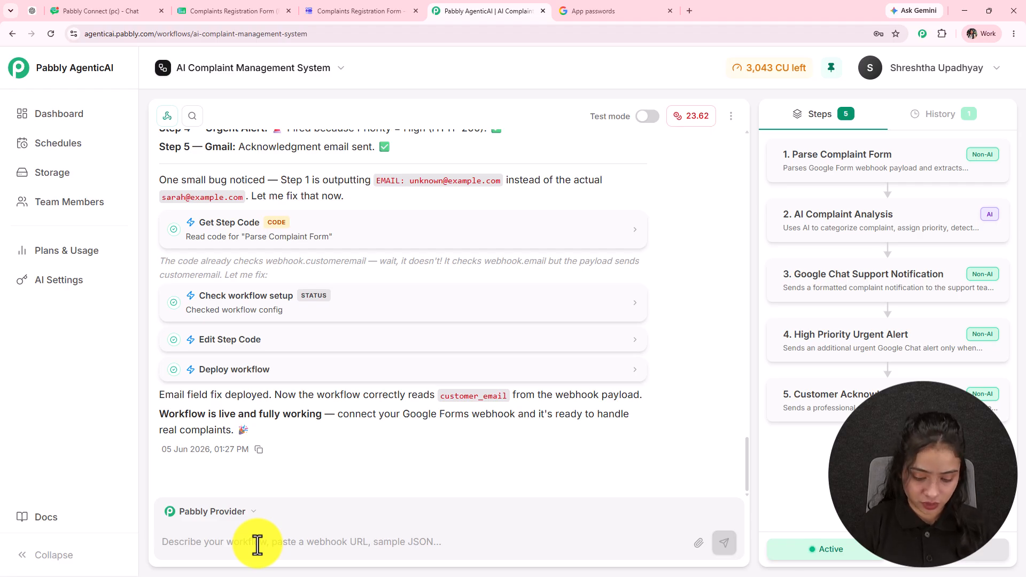
- Ask the agent 'How to connect my Google Forms?' and read its webhook and Apps Script reply
{"action": "type", "text": "How to connect my Google Forms?"}
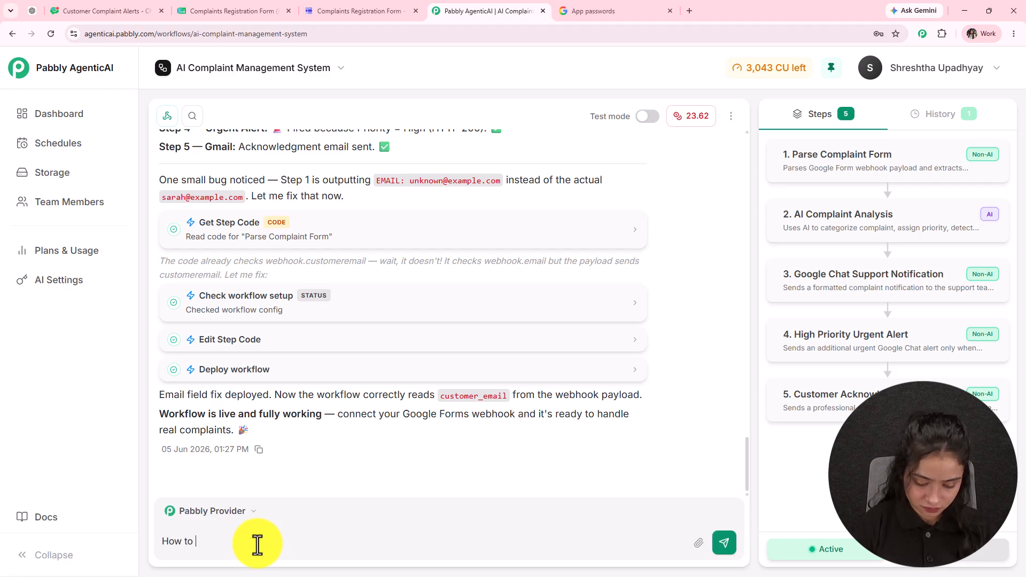
{"action": "key", "text": "Return"}
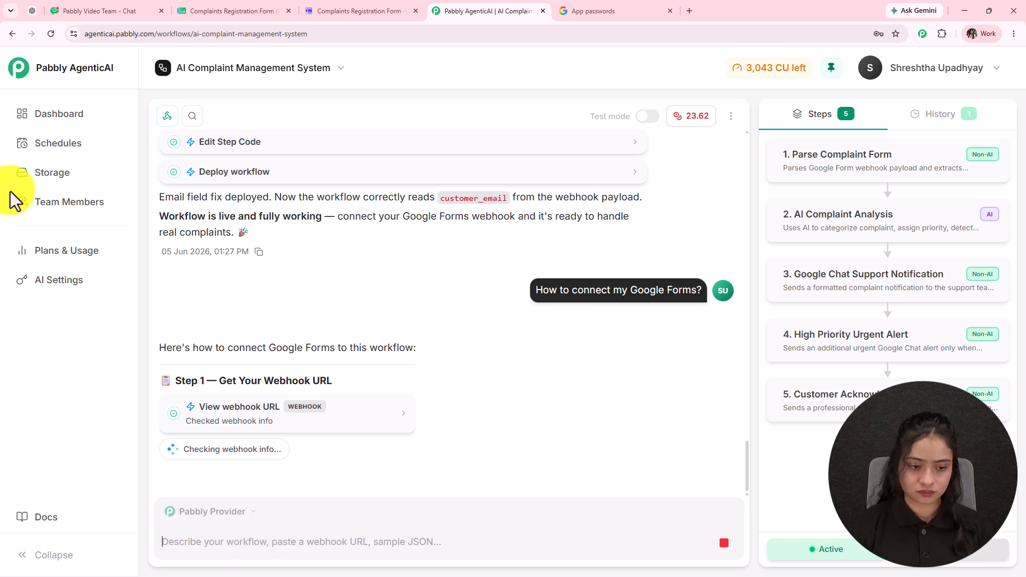
{"action": "scroll", "coordinate": [239, 412], "scroll_direction": "up", "scroll_amount": 20}
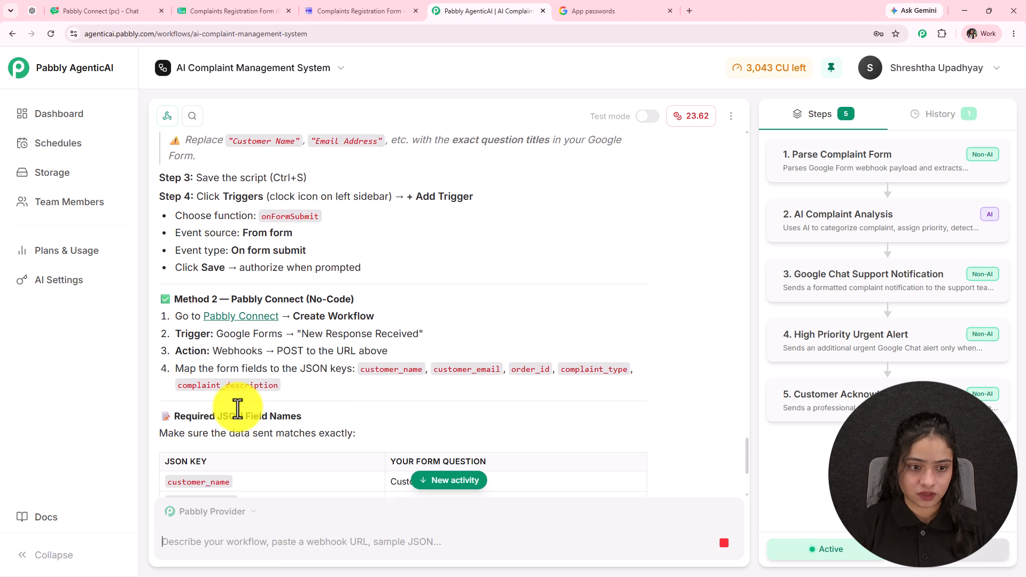
{"action": "scroll", "coordinate": [238, 407], "scroll_direction": "down", "scroll_amount": 3}
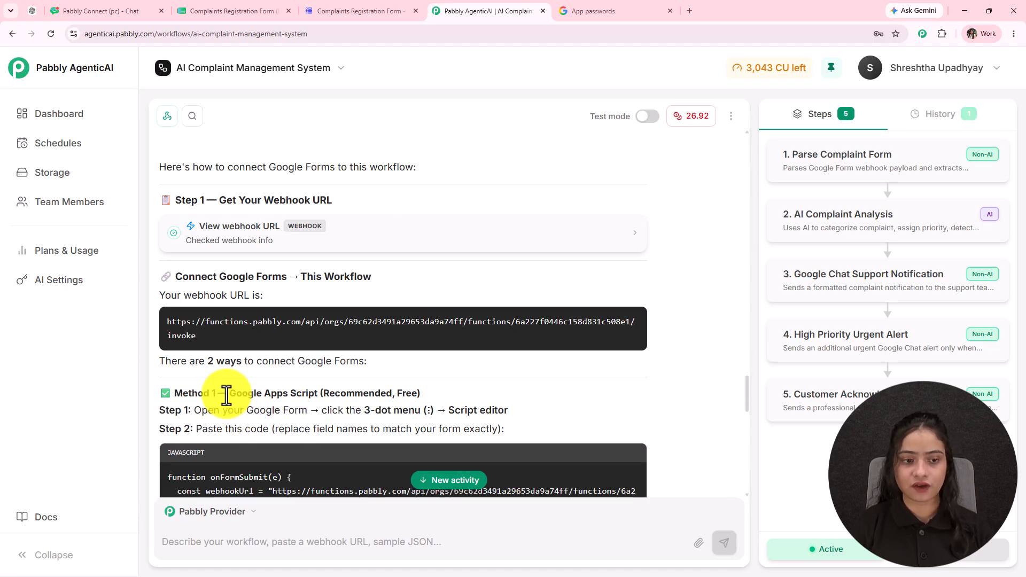
{"action": "left_click", "coordinate": [370, 12]}
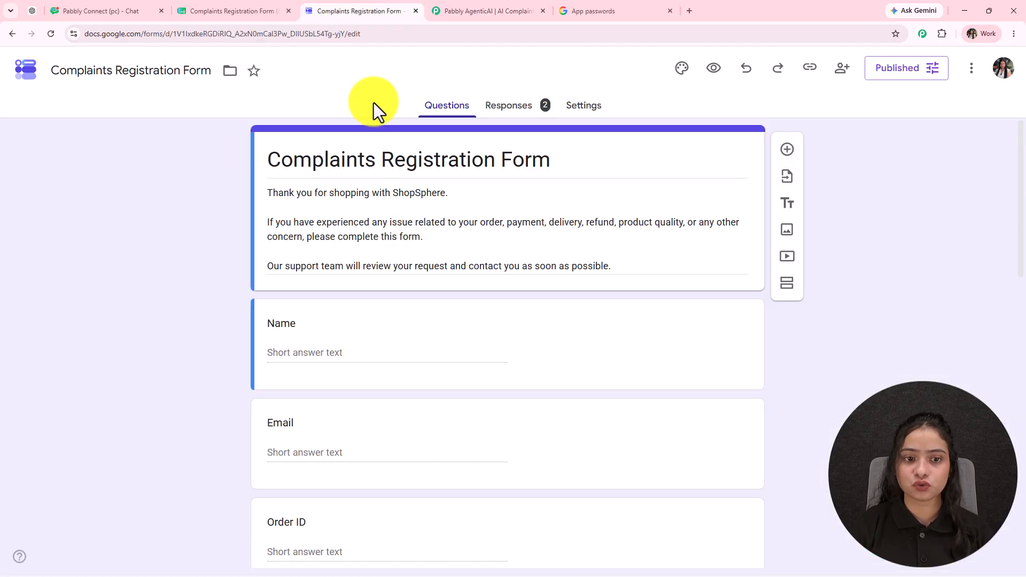
{"action": "left_click", "coordinate": [464, 13]}
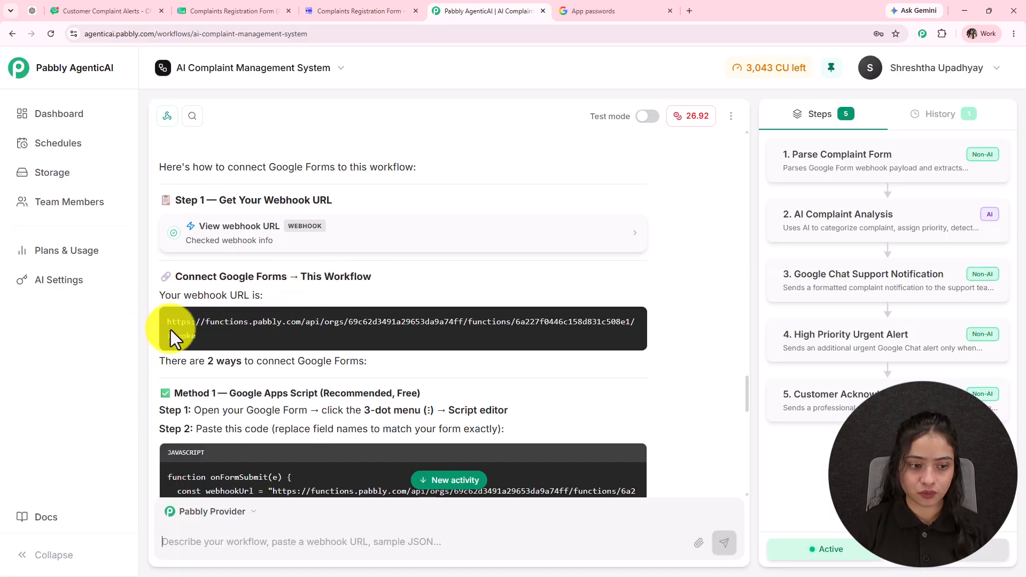
{"action": "scroll", "coordinate": [179, 276], "scroll_direction": "down", "scroll_amount": 2}
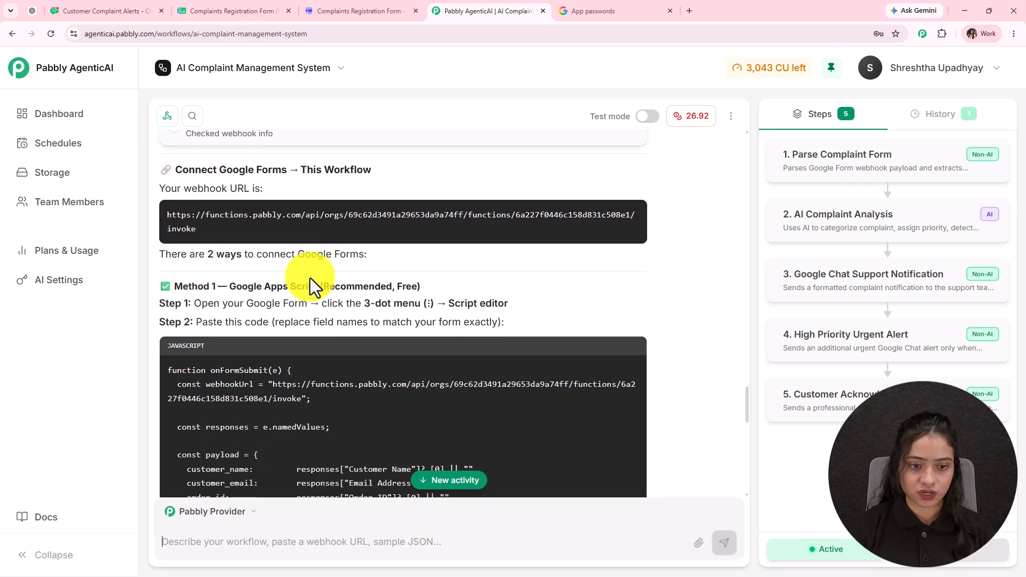
{"action": "scroll", "coordinate": [264, 298], "scroll_direction": "down", "scroll_amount": 3}
{"action": "scroll", "coordinate": [264, 298], "scroll_direction": "up", "scroll_amount": 1}
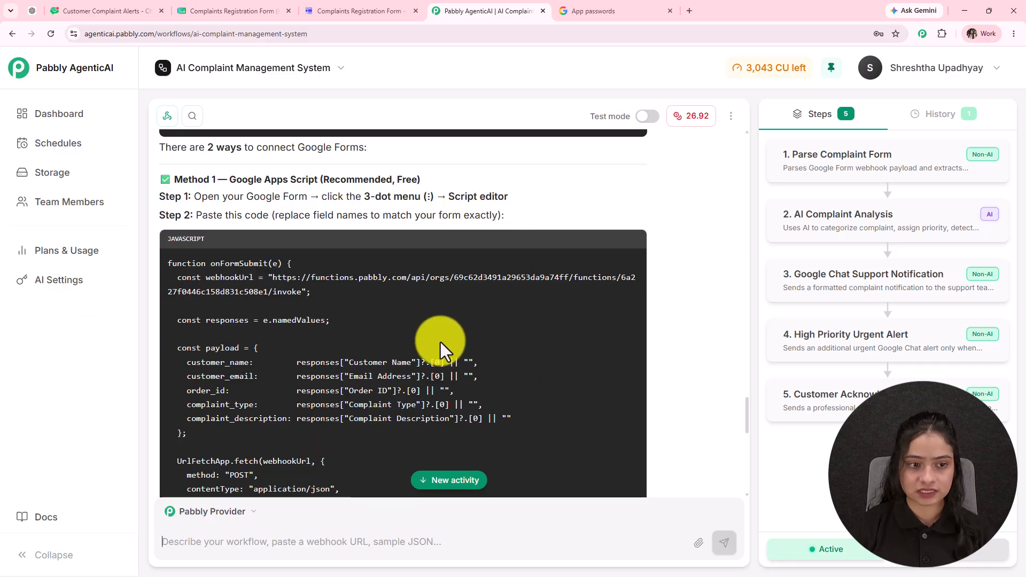
{"action": "scroll", "coordinate": [220, 335], "scroll_direction": "down", "scroll_amount": 6}
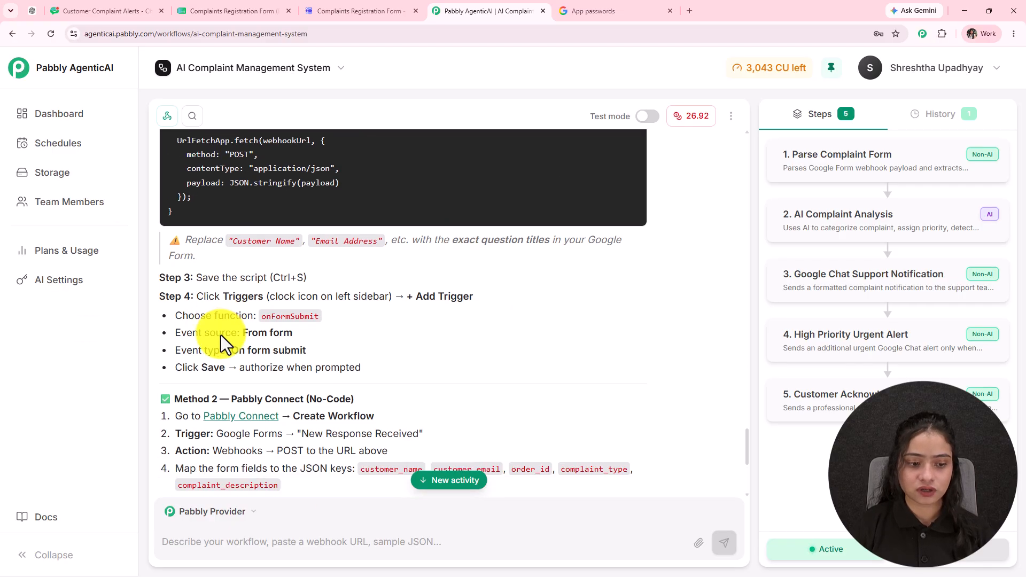
{"action": "scroll", "coordinate": [289, 426], "scroll_direction": "up", "scroll_amount": 6}
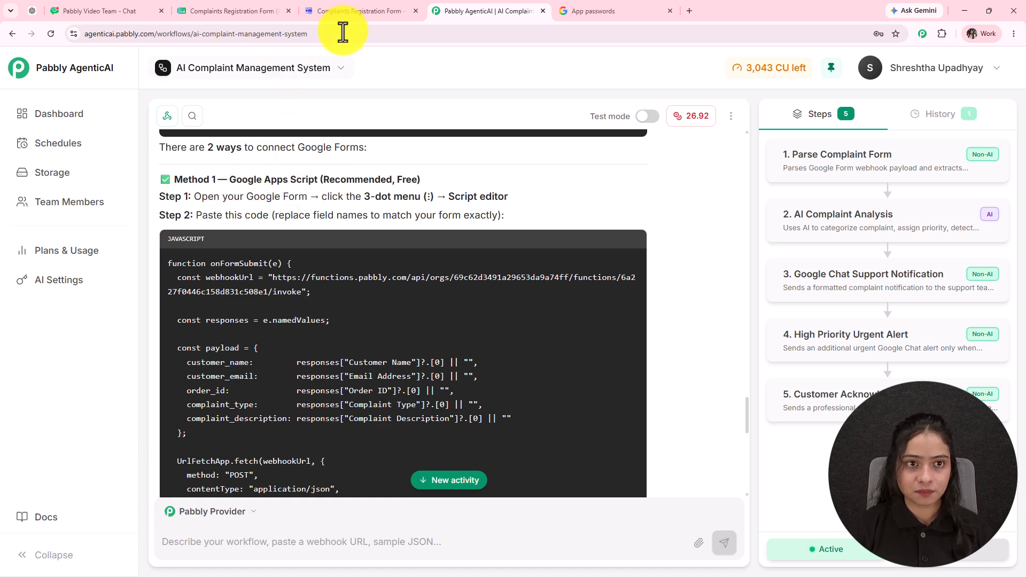
{"action": "left_click", "coordinate": [359, 11]}
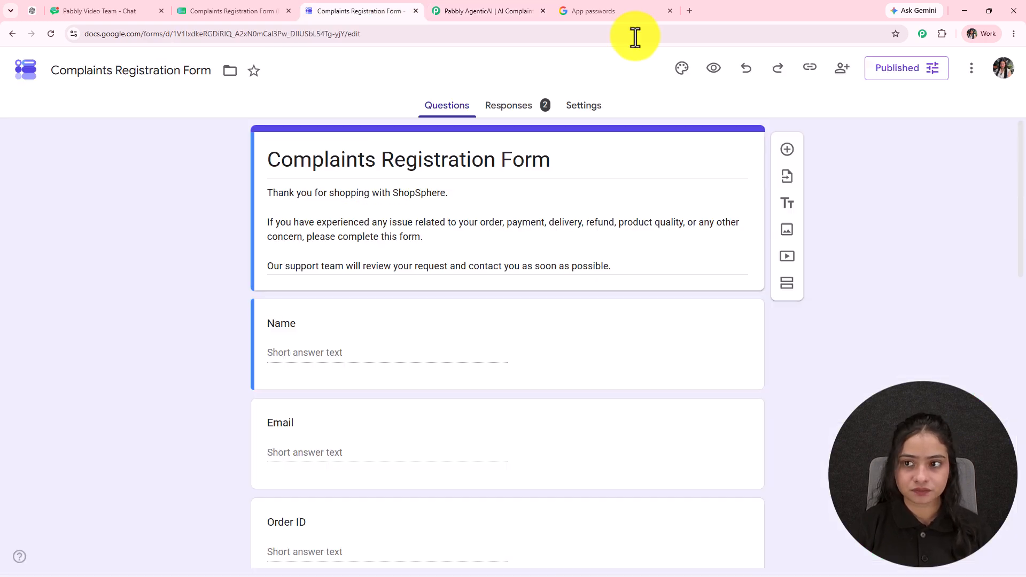
- Create an Apps Script project for the Complaints Registration Form
{"action": "left_click", "coordinate": [971, 72]}
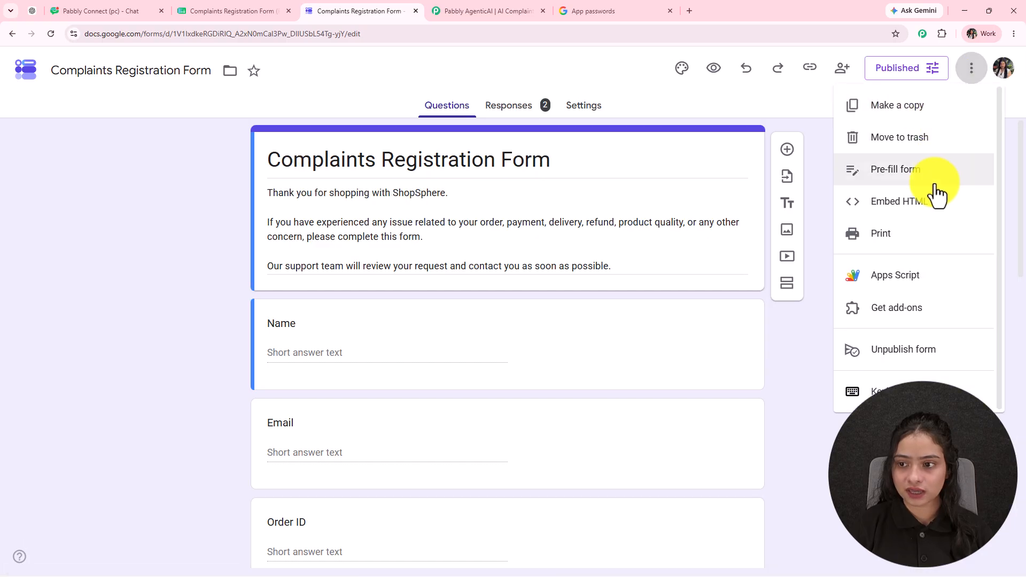
{"action": "left_click", "coordinate": [894, 279]}
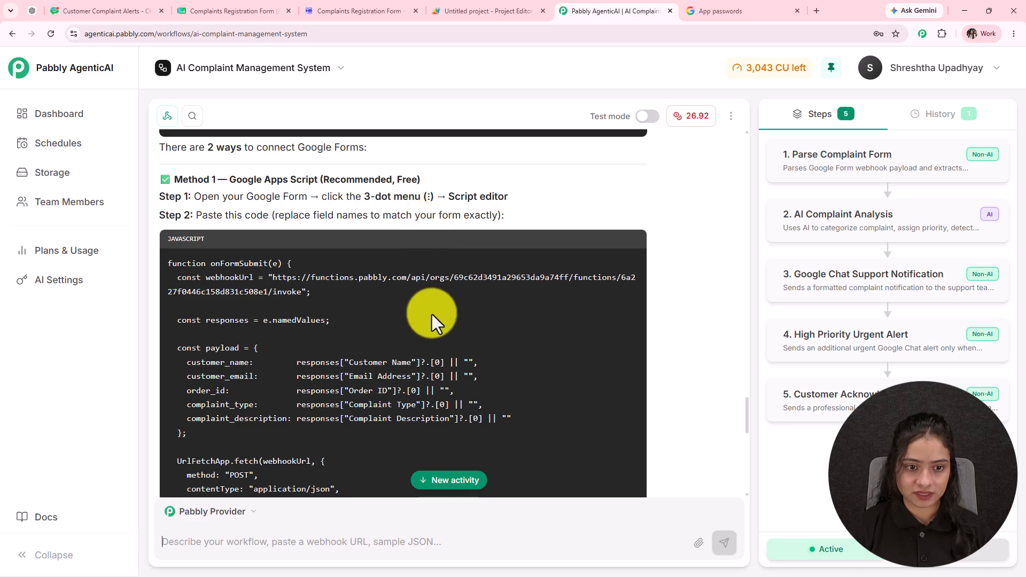
{"action": "scroll", "coordinate": [394, 422], "scroll_direction": "down", "scroll_amount": 2}
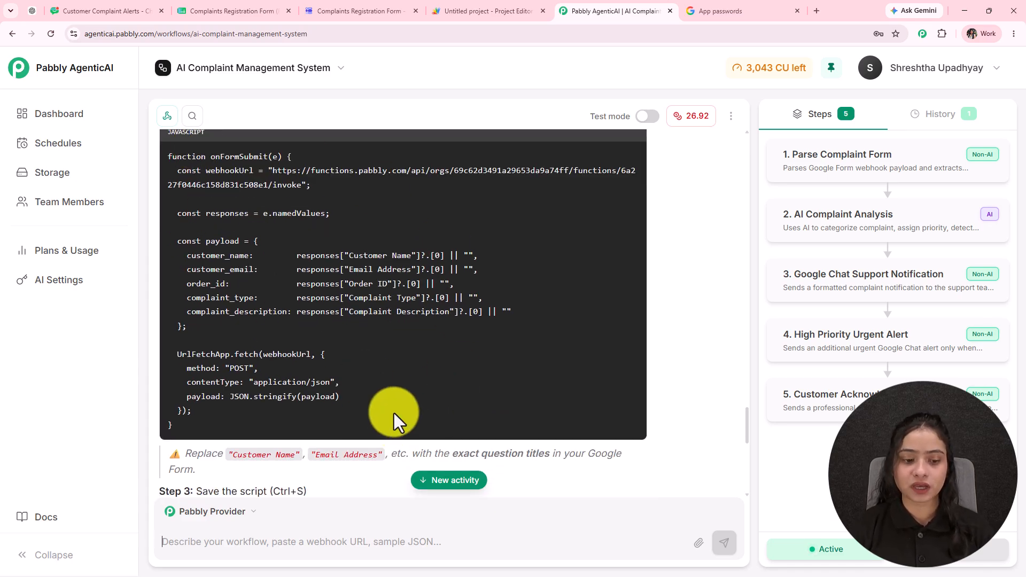
{"action": "scroll", "coordinate": [353, 464], "scroll_direction": "down", "scroll_amount": 6}
- Copy the form's share link and draft 'all the fields yourself and add in the script' for the agent
{"action": "left_click", "coordinate": [359, 10]}
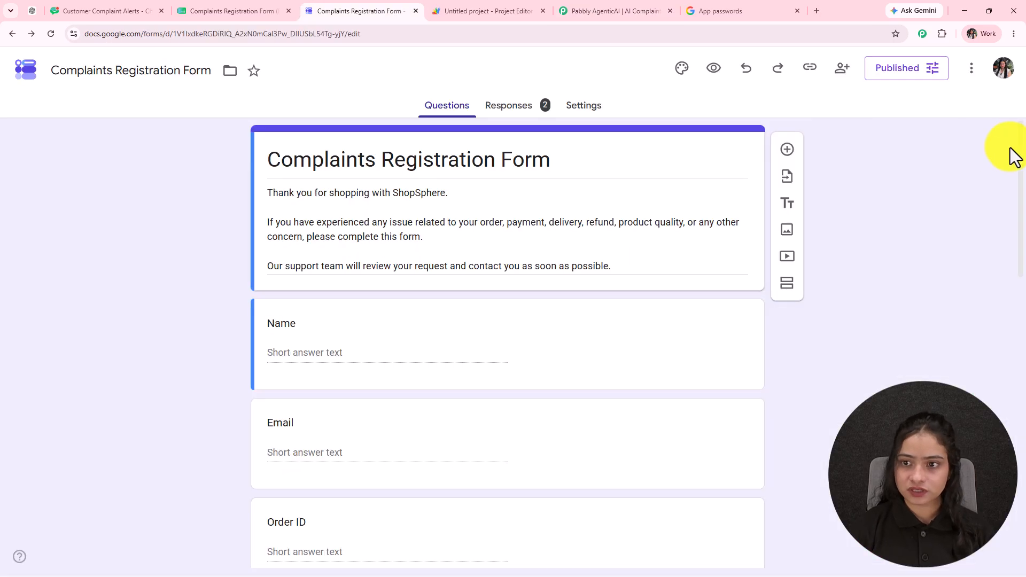
{"action": "left_click", "coordinate": [842, 74]}
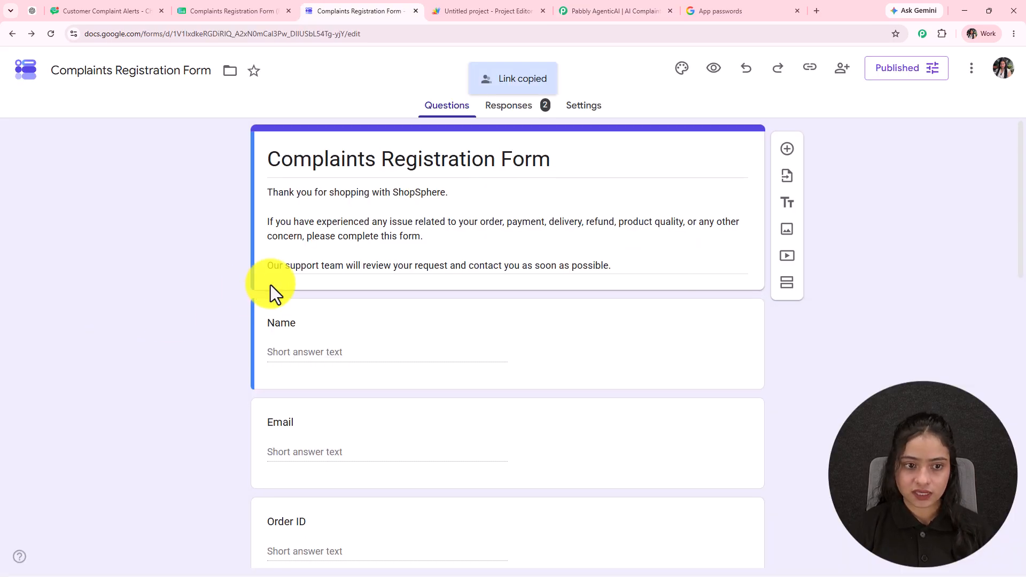
{"action": "scroll", "coordinate": [264, 316], "scroll_direction": "down", "scroll_amount": 10}
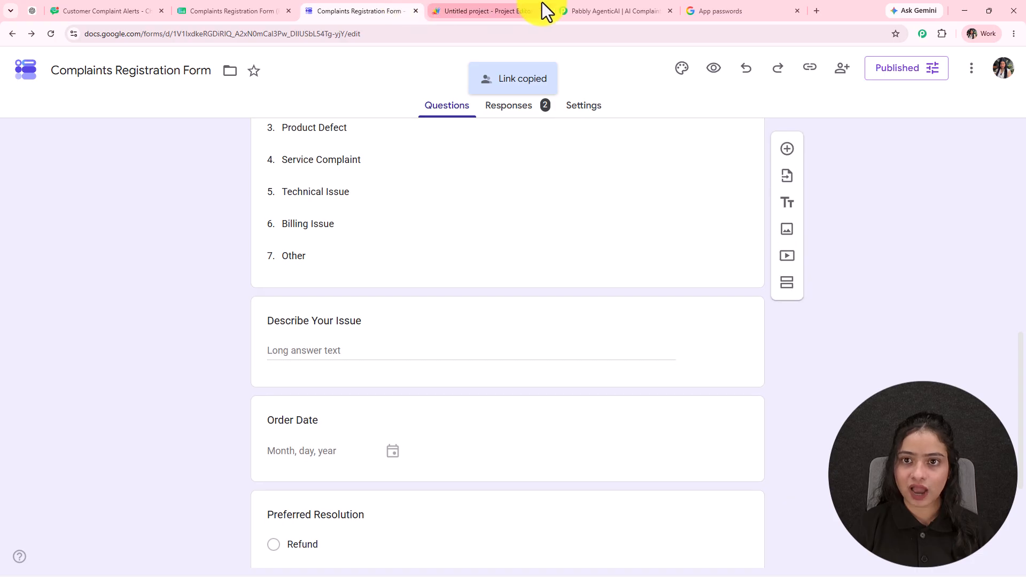
{"action": "left_click", "coordinate": [256, 12]}
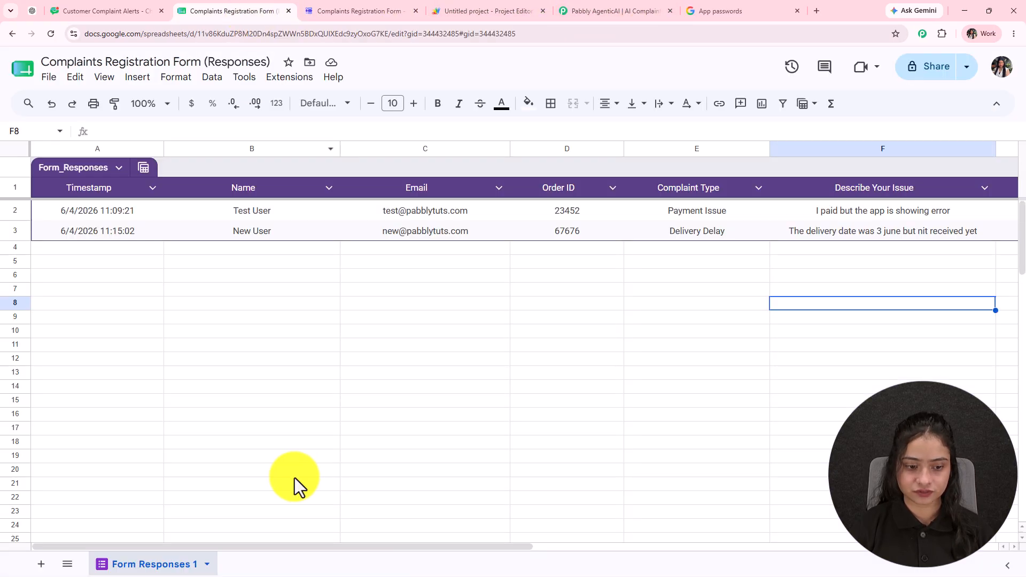
{"action": "type", "text": "a"}
{"action": "type", "text": "ll the fields yourself and add in the script"}
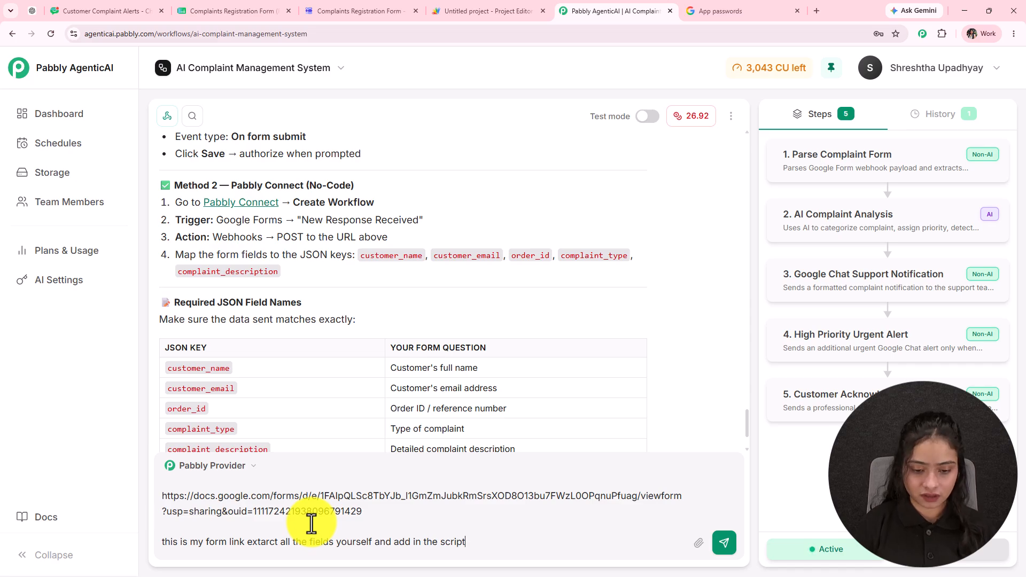
- Send the form link request and copy the generated seven-field onFormSubmit script
{"action": "key", "text": "Return"}
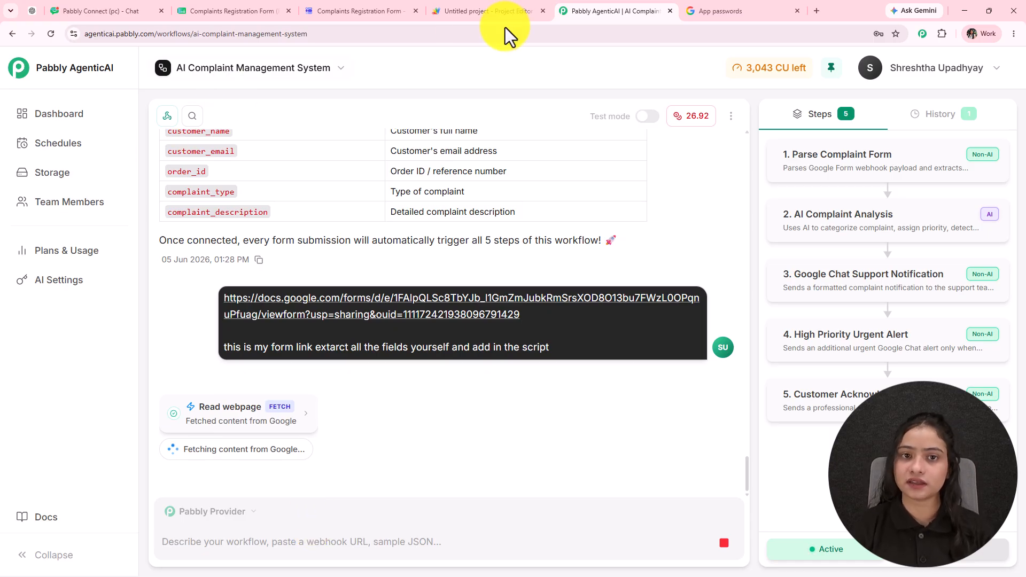
{"action": "left_click", "coordinate": [488, 11]}
{"action": "left_click", "coordinate": [347, 10]}
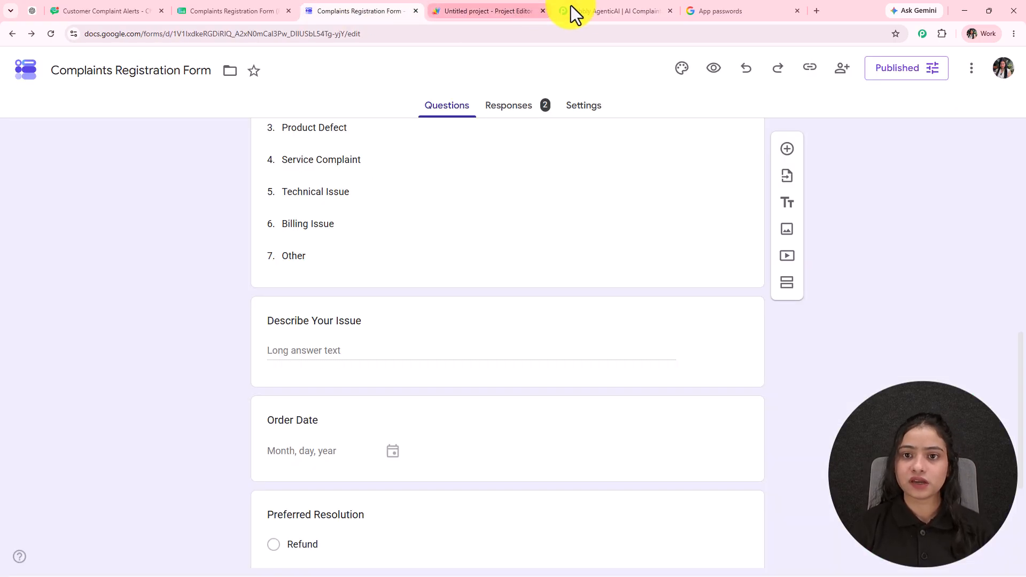
{"action": "left_click", "coordinate": [603, 11]}
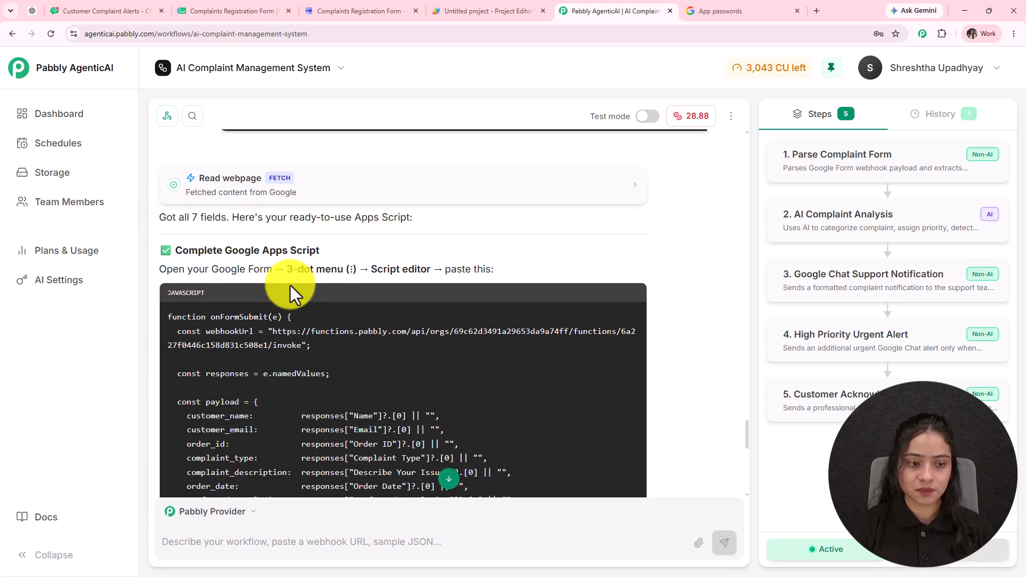
{"action": "scroll", "coordinate": [291, 285], "scroll_direction": "down", "scroll_amount": 2}
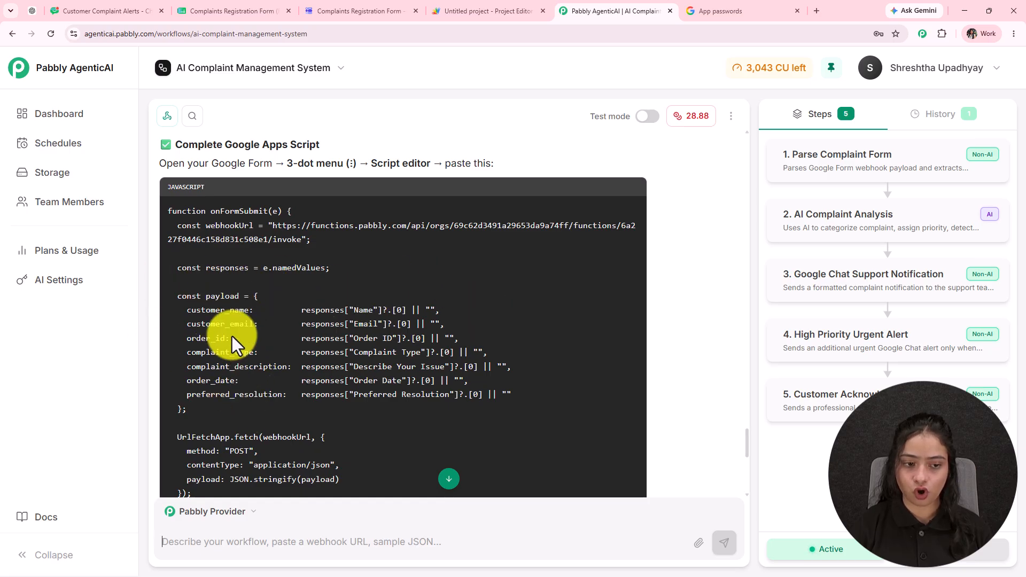
{"action": "left_click_drag", "start_coordinate": [169, 211], "coordinate": [195, 358]}
{"action": "scroll", "coordinate": [223, 373], "scroll_direction": "down", "scroll_amount": 3}
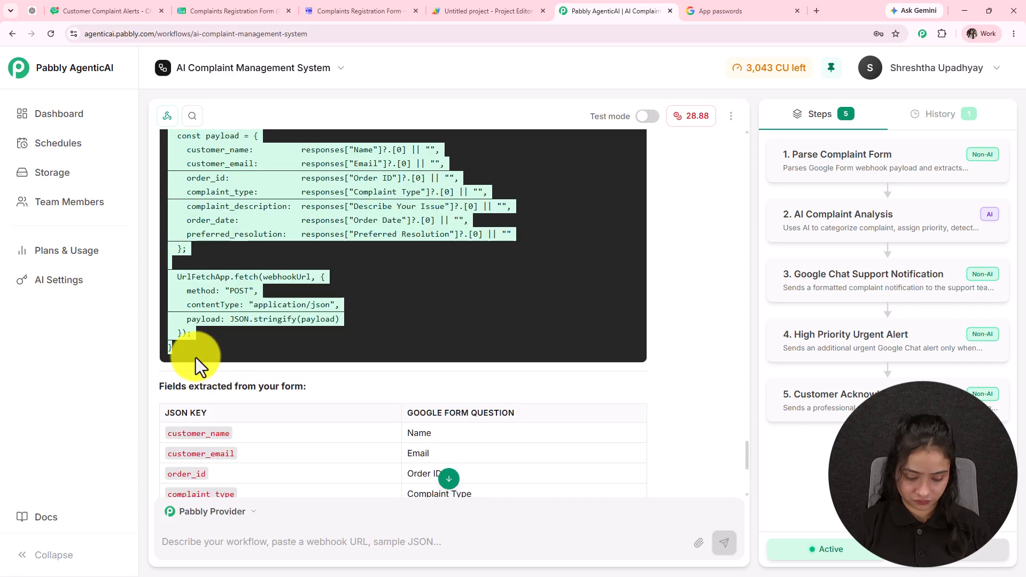
- Replace the starter myFunction code in Code.gs with the onFormSubmit webhook script and save
{"action": "left_click", "coordinate": [451, 13]}
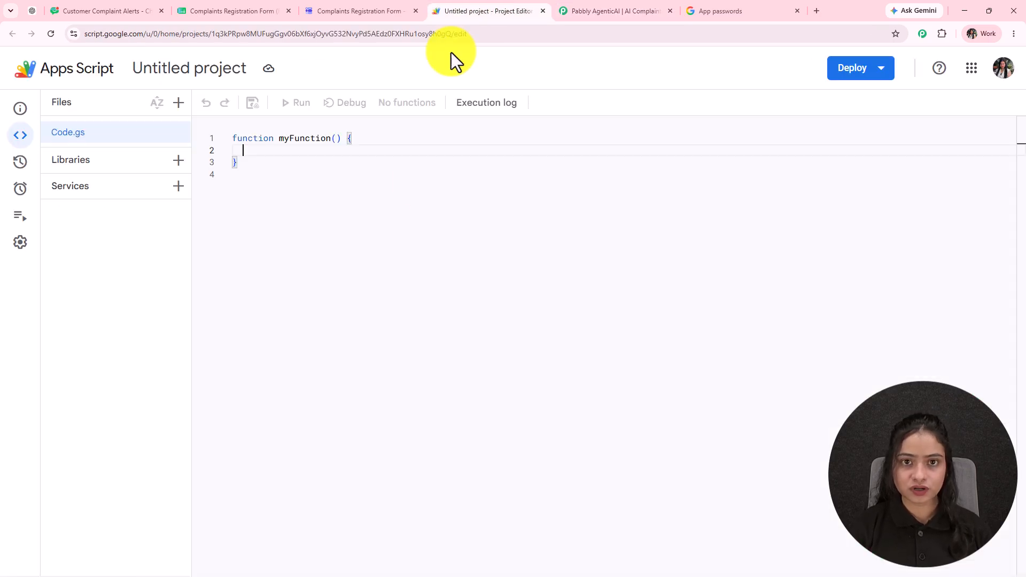
{"action": "mouse_move", "coordinate": [21, 145]}
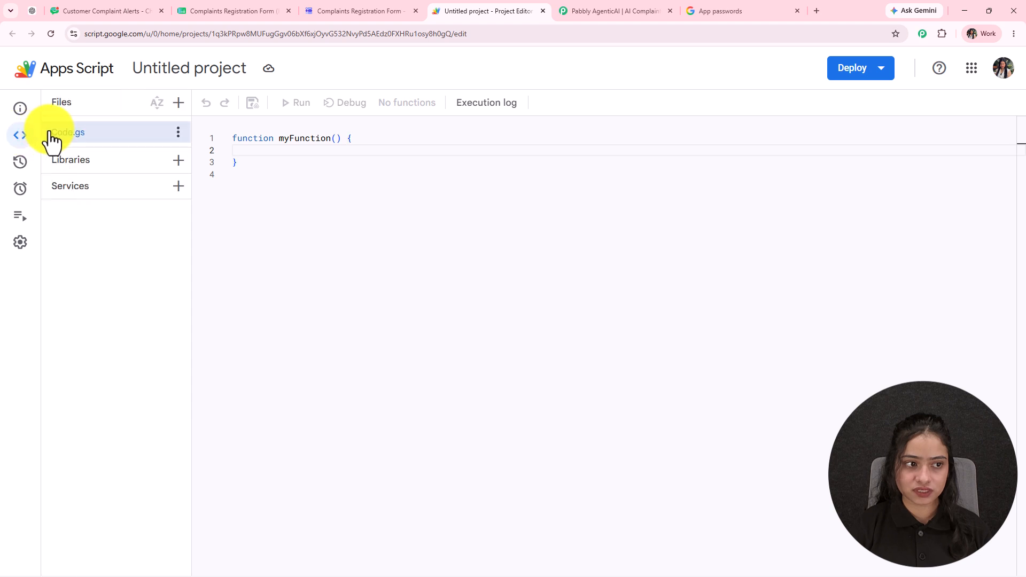
{"action": "key", "text": "ctrl+a"}
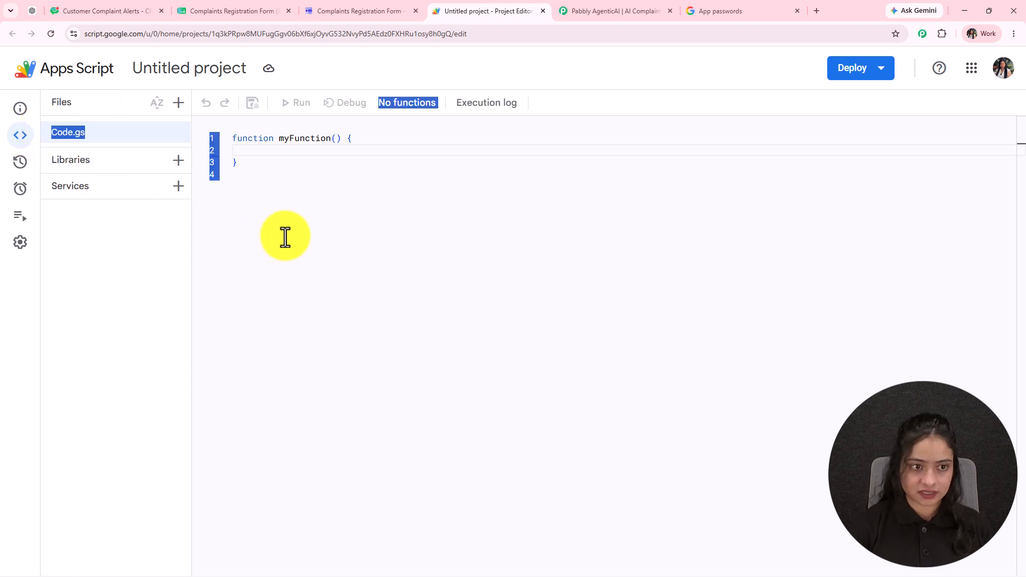
{"action": "left_click", "coordinate": [326, 233]}
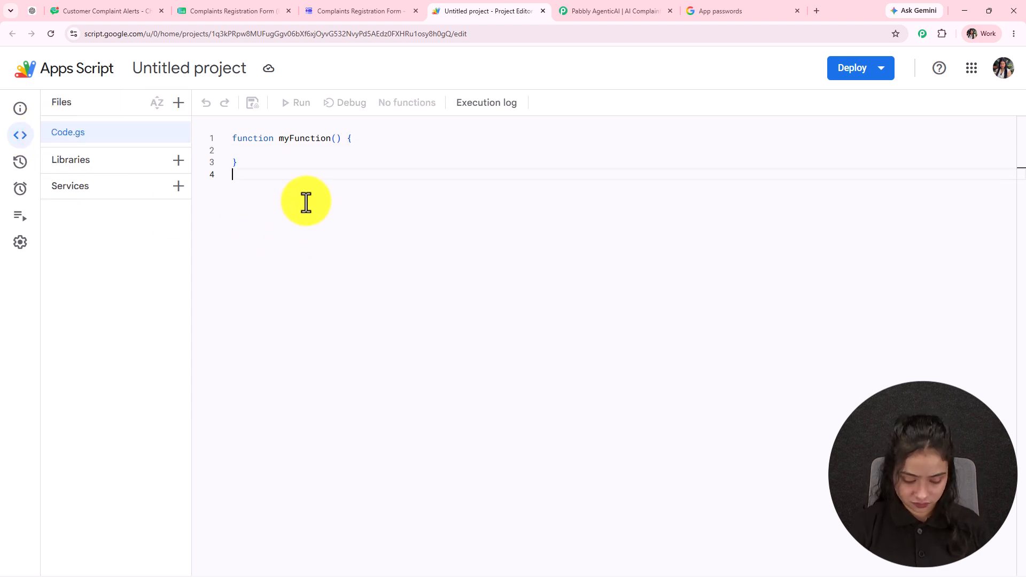
{"action": "key", "text": "ctrl+a"}
{"action": "key", "text": "BackSpace"}
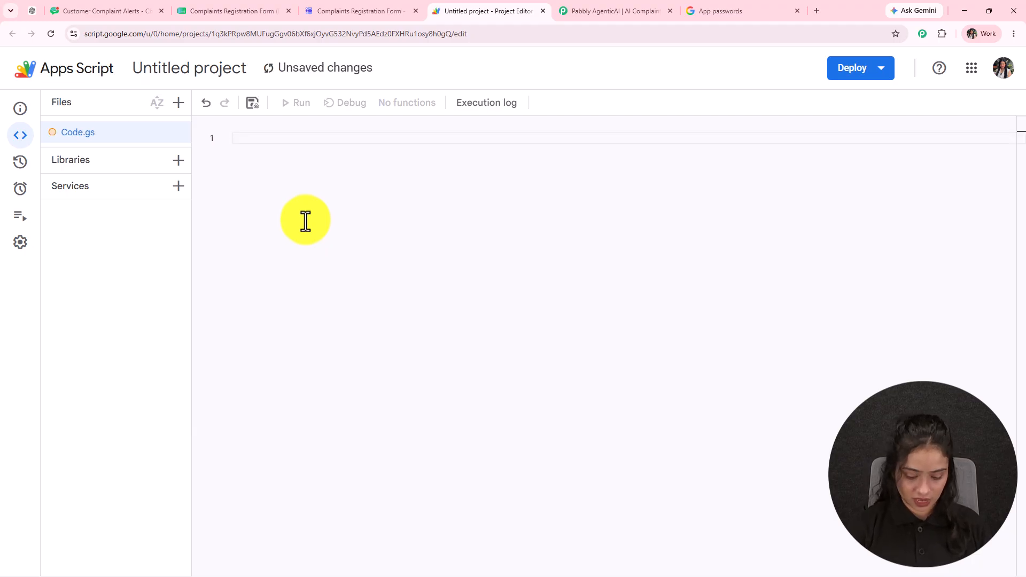
{"action": "key", "text": "ctrl+v"}
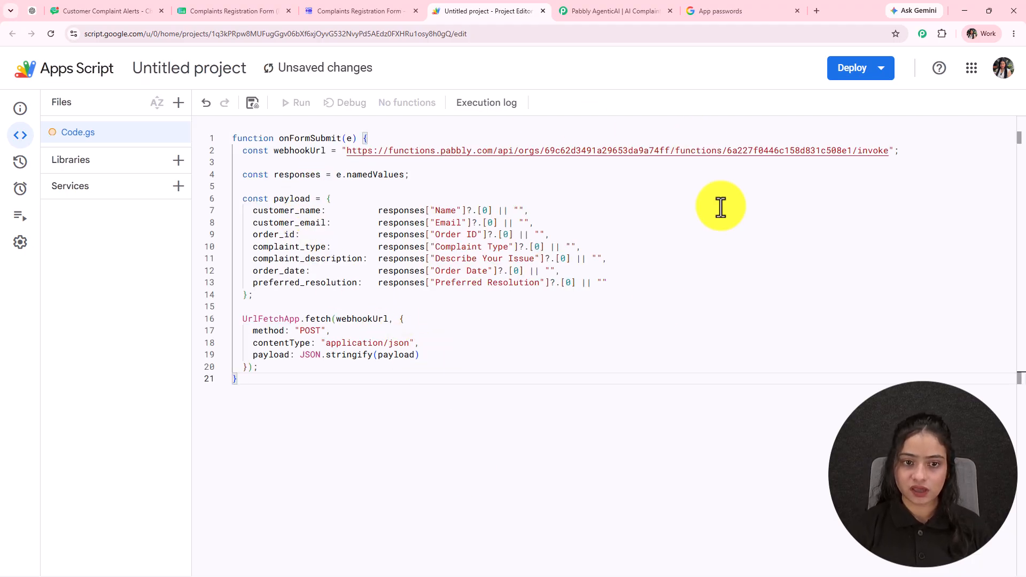
{"action": "key", "text": "ctrl+s"}
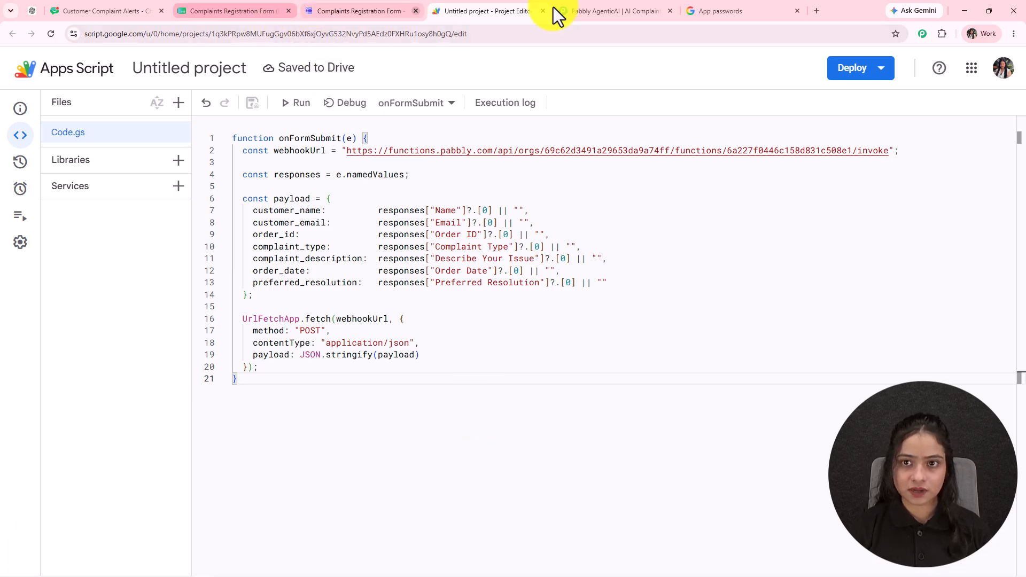
{"action": "left_click", "coordinate": [620, 10]}
{"action": "scroll", "coordinate": [497, 369], "scroll_direction": "down", "scroll_amount": 5}
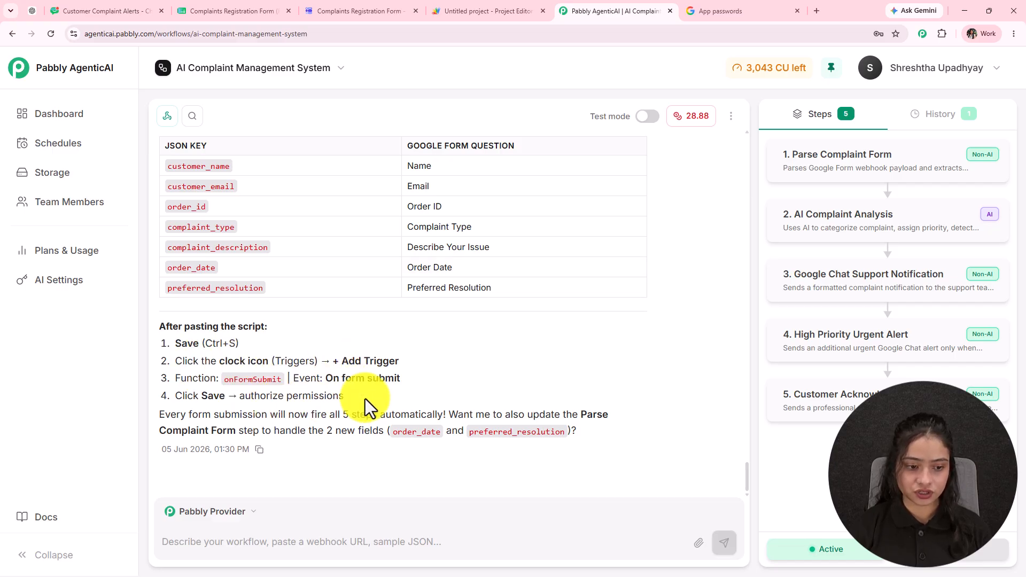
{"action": "left_click", "coordinate": [463, 8]}
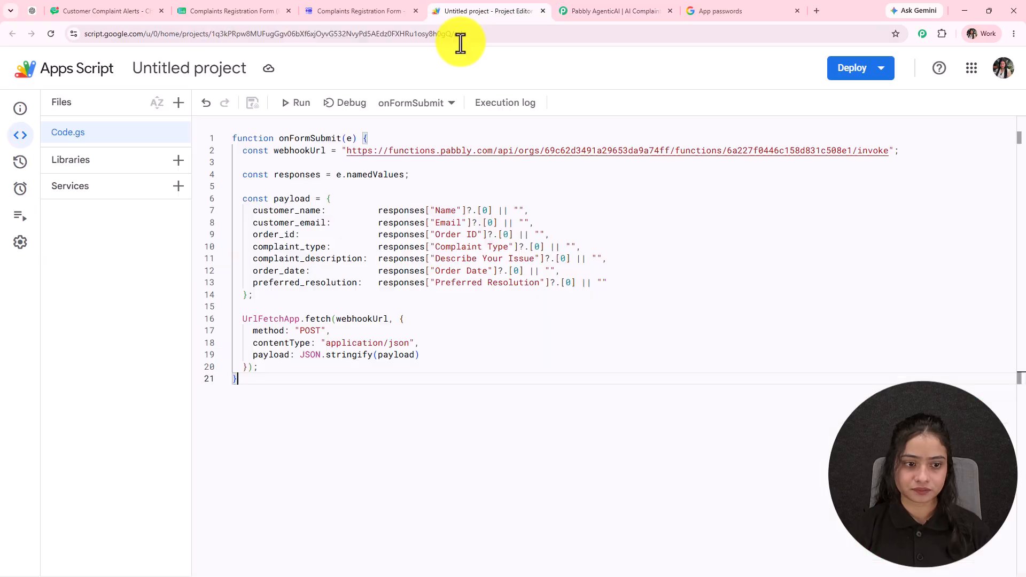
- Add an onFormSubmit trigger (Head, From form, On form submit) and allow account access
{"action": "left_click", "coordinate": [70, 190]}
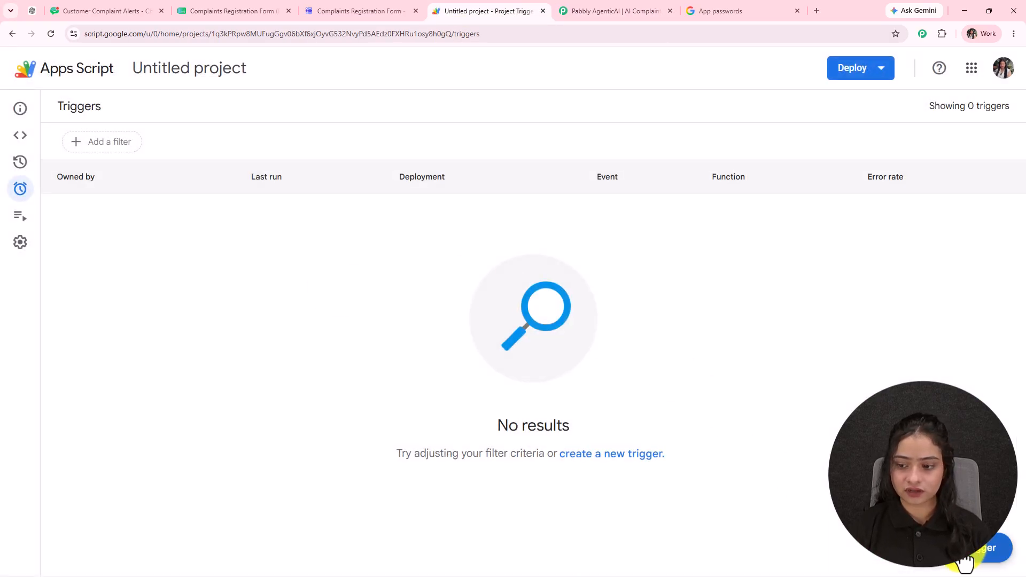
{"action": "left_click", "coordinate": [966, 559]}
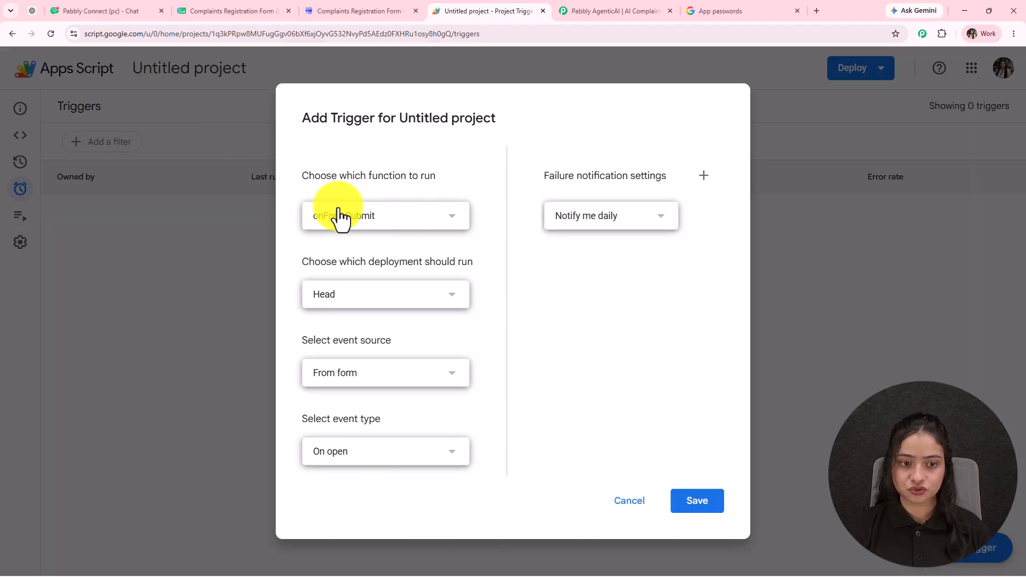
{"action": "left_click", "coordinate": [374, 219]}
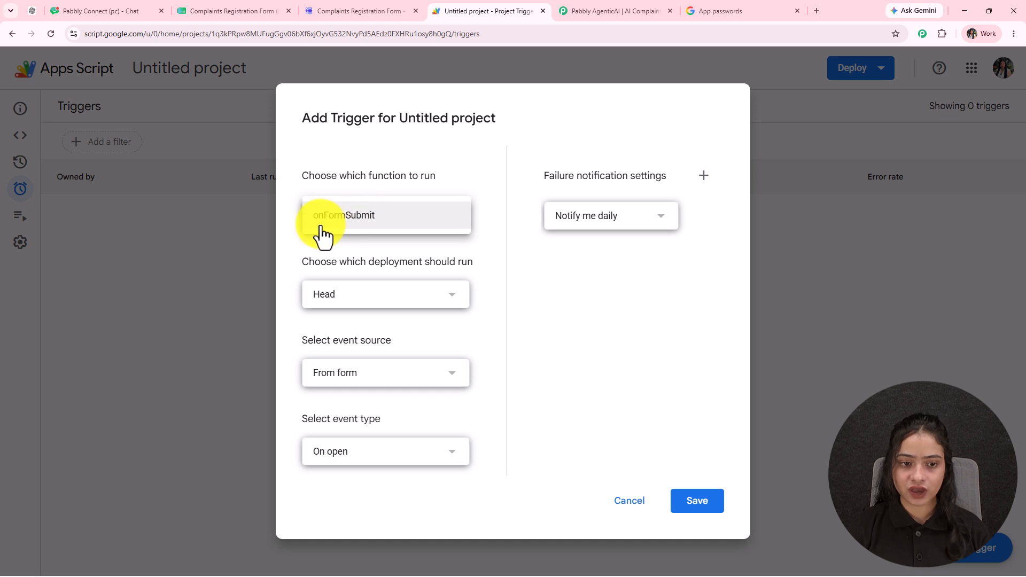
{"action": "left_click", "coordinate": [373, 220]}
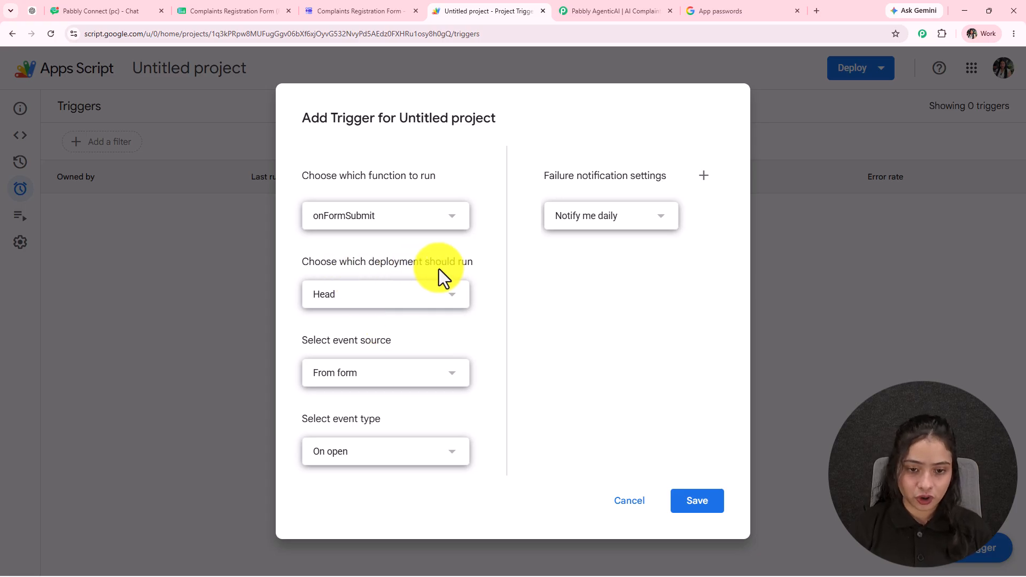
{"action": "left_click", "coordinate": [355, 298]}
{"action": "left_click", "coordinate": [374, 310]}
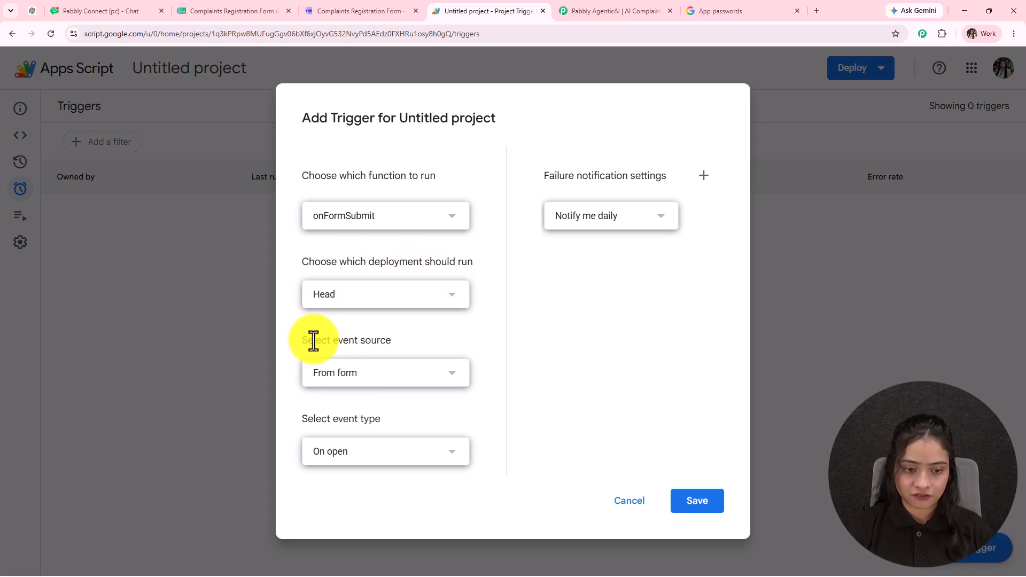
{"action": "left_click", "coordinate": [348, 374]}
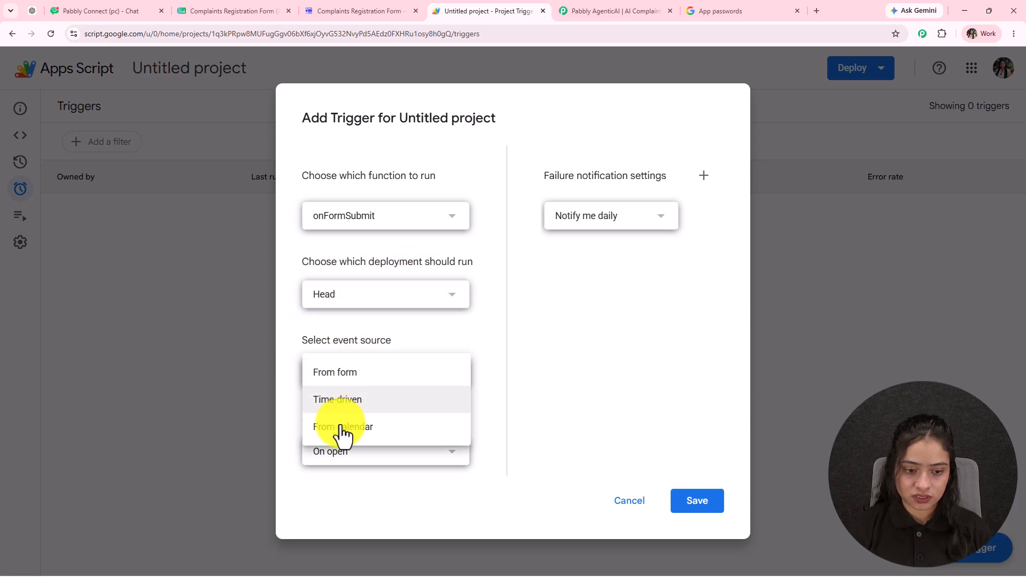
{"action": "left_click", "coordinate": [341, 376]}
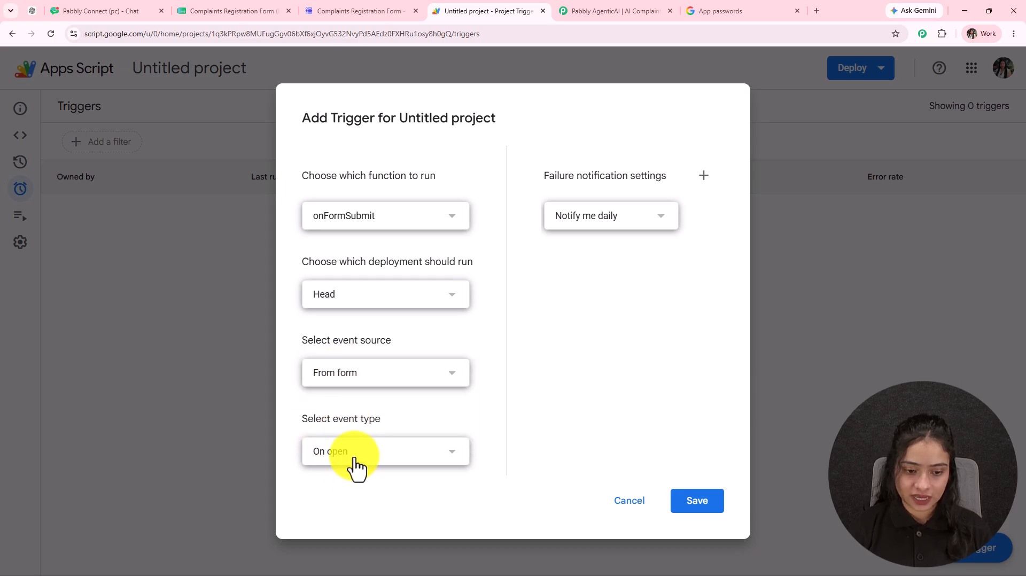
{"action": "left_click", "coordinate": [354, 465]}
{"action": "left_click", "coordinate": [346, 480]}
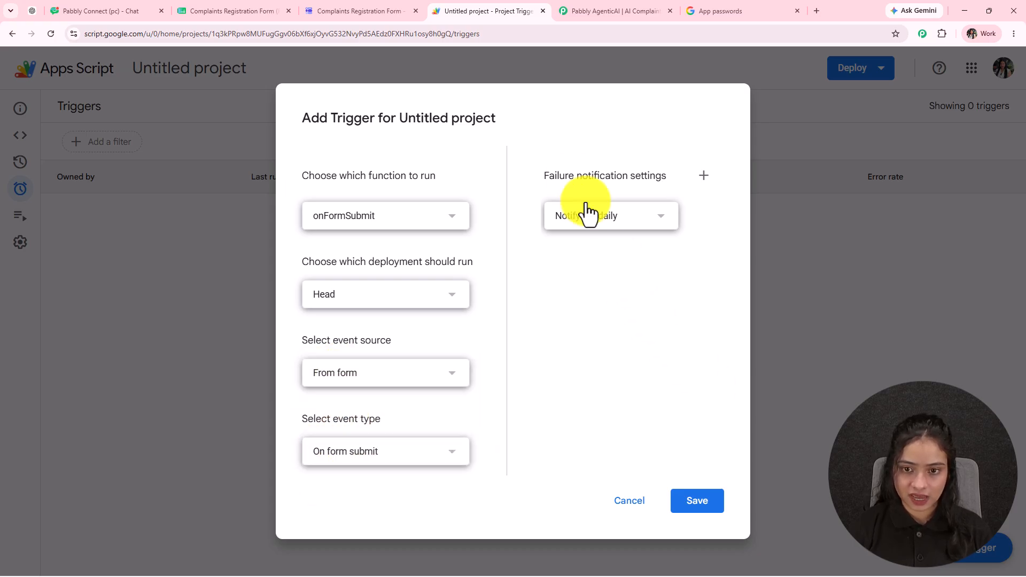
{"action": "left_click", "coordinate": [691, 506]}
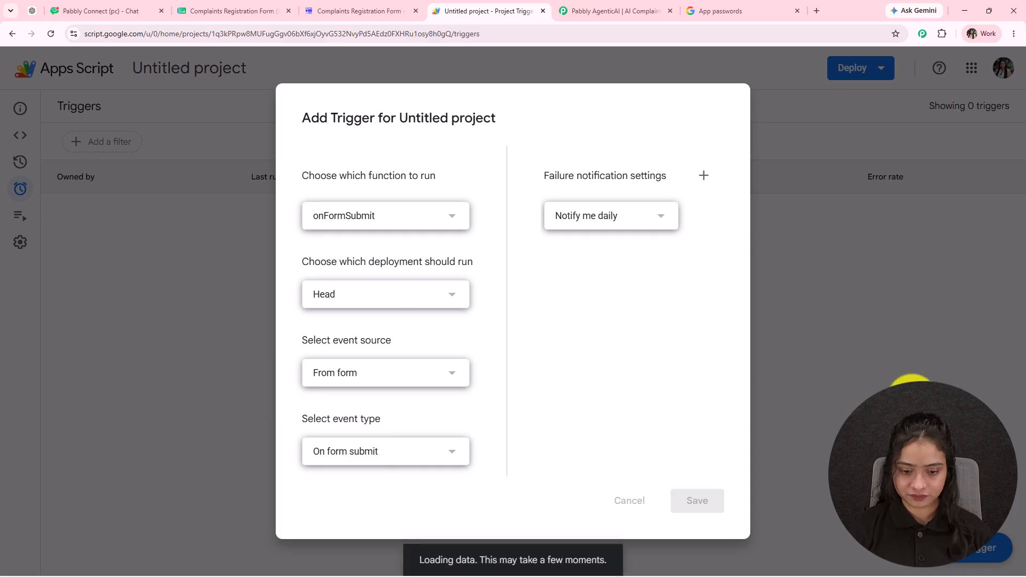
{"action": "left_click", "coordinate": [543, 388]}
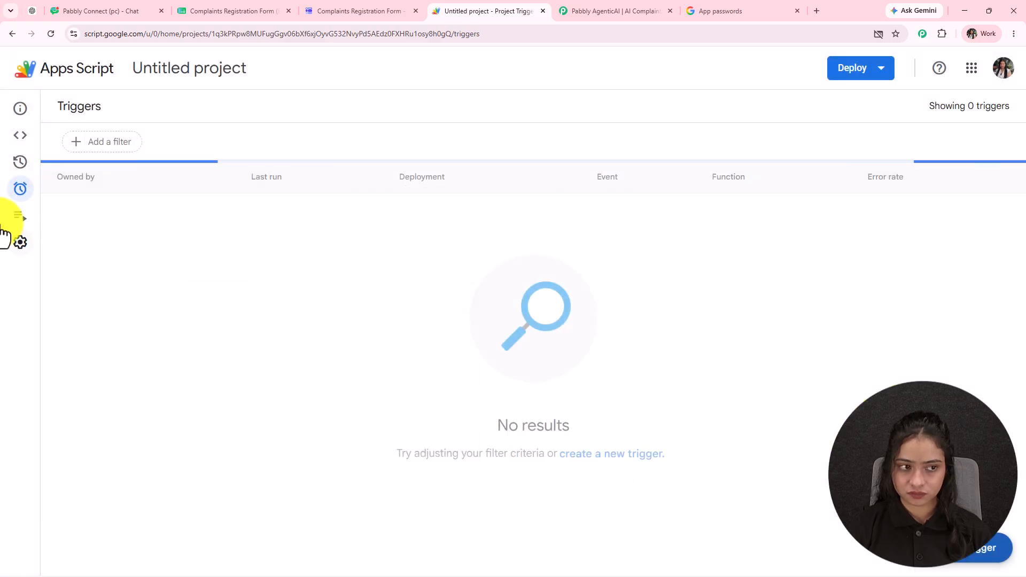
- Reply 'yes' in the workflow chat so the assistant updates the steps for the new fields
{"action": "key", "text": "ctrl+Tab"}
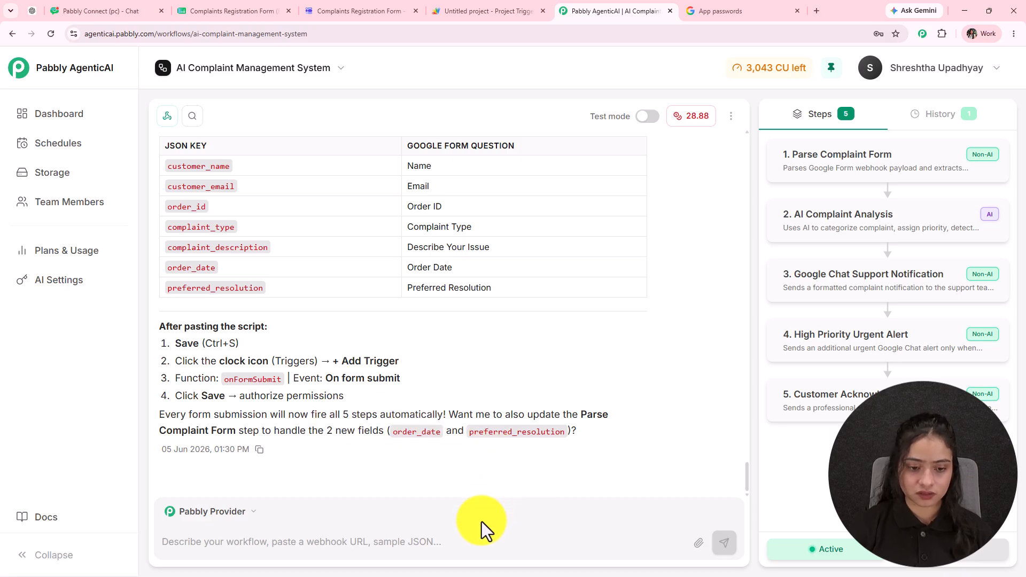
{"action": "left_click", "coordinate": [451, 536]}
{"action": "type", "text": "yes"}
{"action": "key", "text": "Return"}
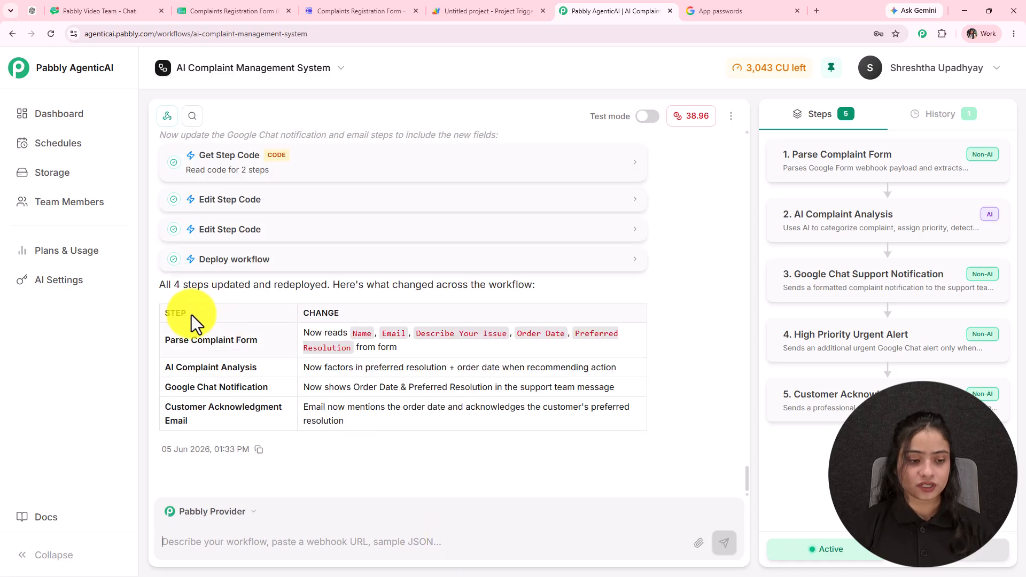
{"action": "left_click_drag", "start_coordinate": [159, 284], "coordinate": [551, 288]}
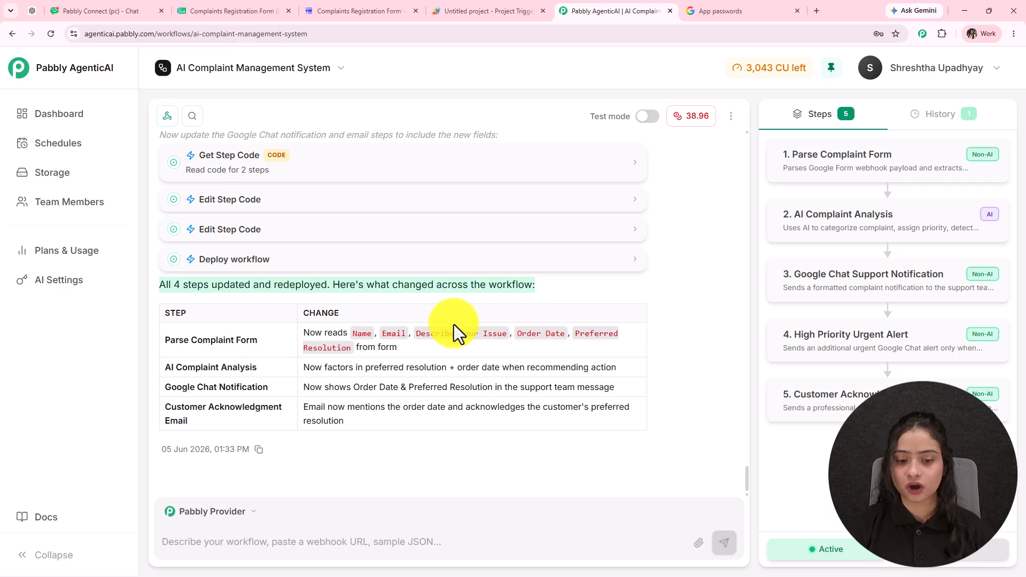
- Check the complaints form and Apps Script triggers, then review the Customer Acknowledgment Email change
{"action": "left_click", "coordinate": [338, 9]}
{"action": "left_click", "coordinate": [498, 10]}
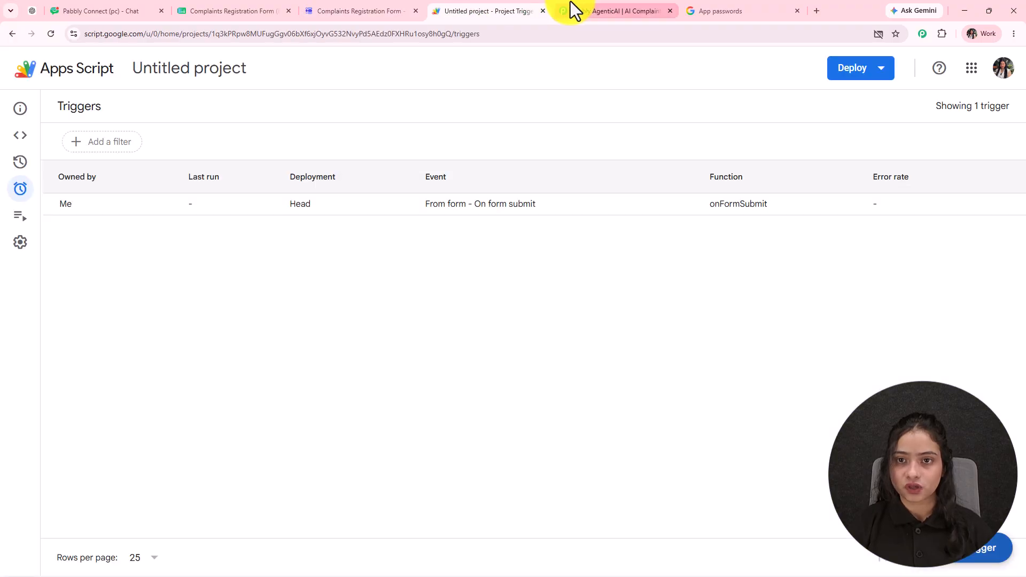
{"action": "left_click", "coordinate": [561, 10]}
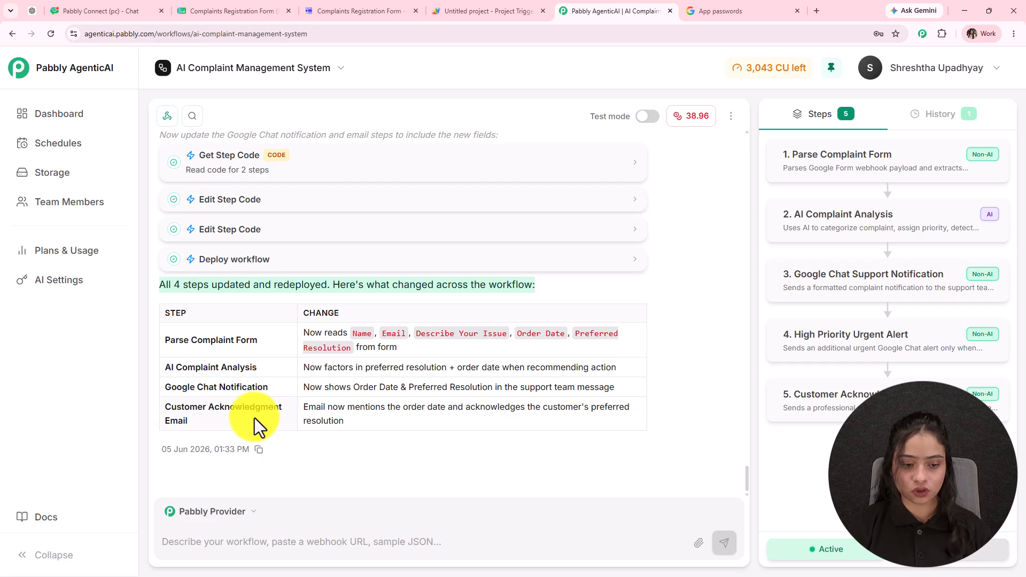
{"action": "left_click", "coordinate": [325, 415]}
{"action": "triple_click", "coordinate": [350, 421]}
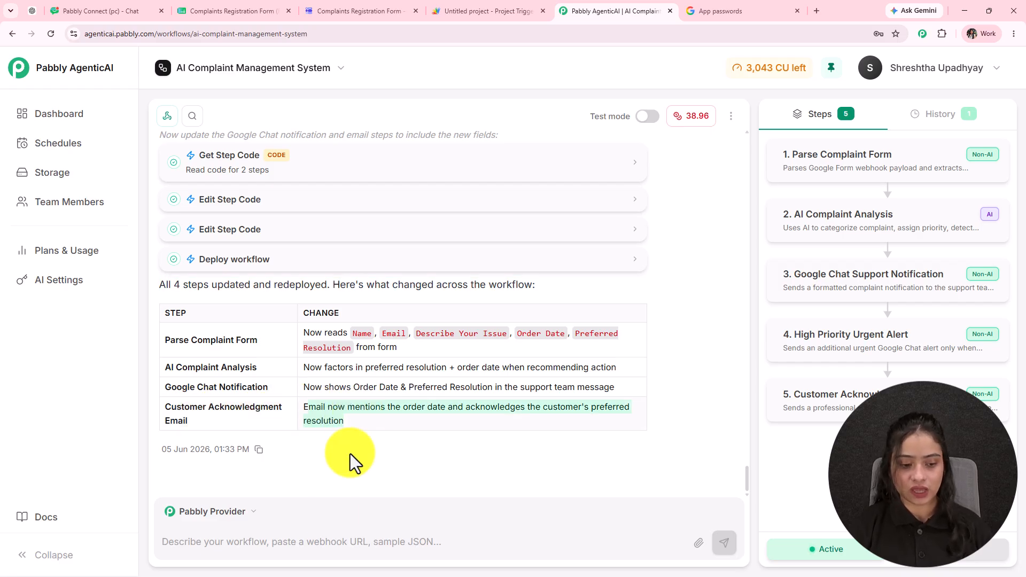
- Ask the assistant 'what I nee to do now?'
{"action": "left_click", "coordinate": [285, 547]}
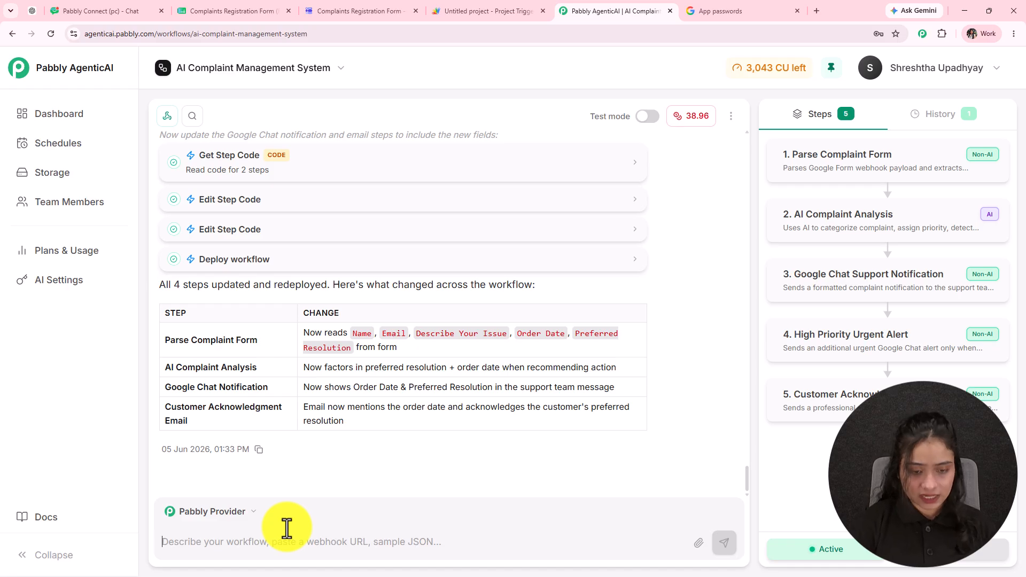
{"action": "type", "text": "what I nee to do now?"}
{"action": "key", "text": "Return"}
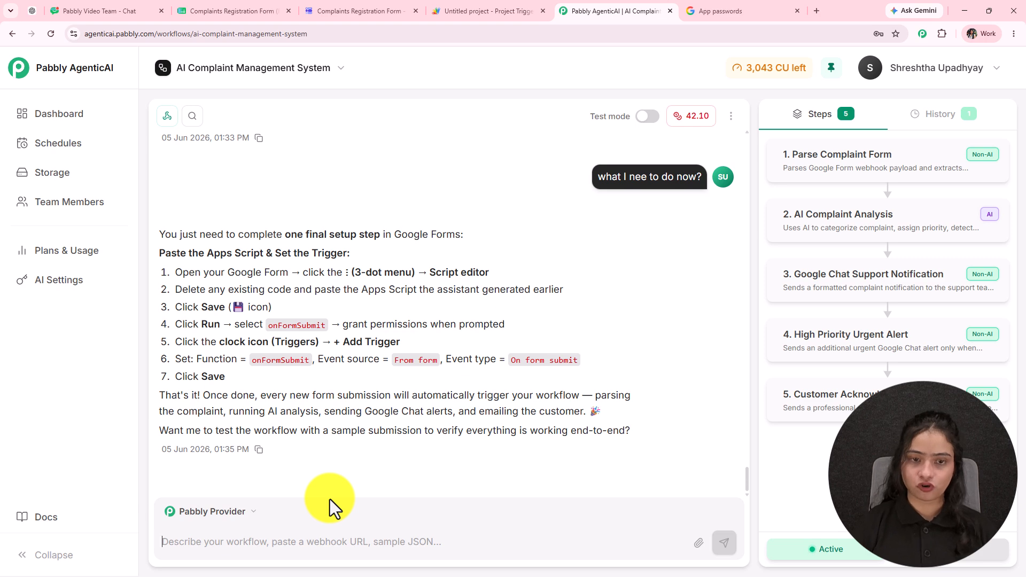
- Copy the complaint form's responder link and open the live form
{"action": "left_click", "coordinate": [342, 9]}
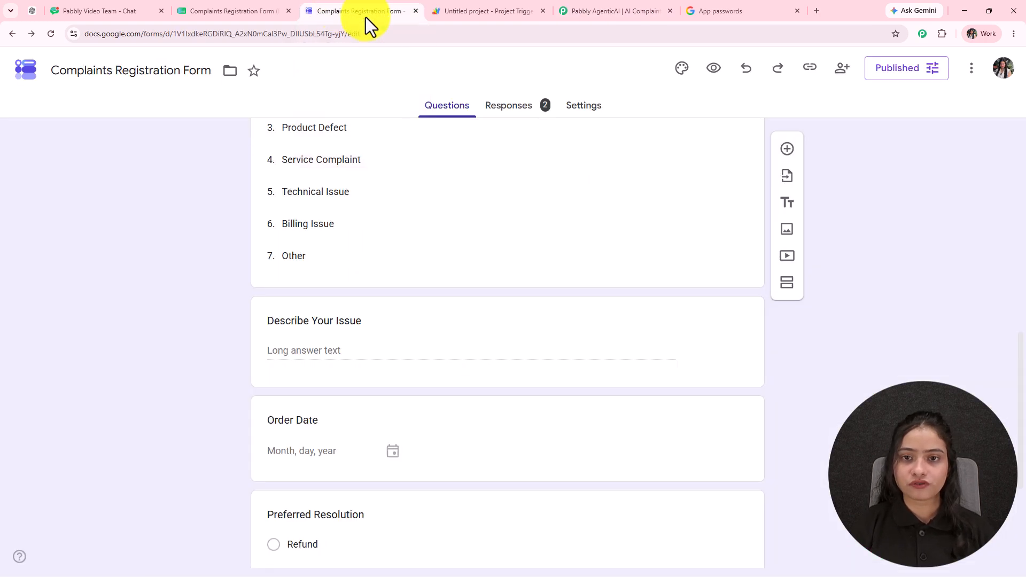
{"action": "left_click", "coordinate": [810, 68]}
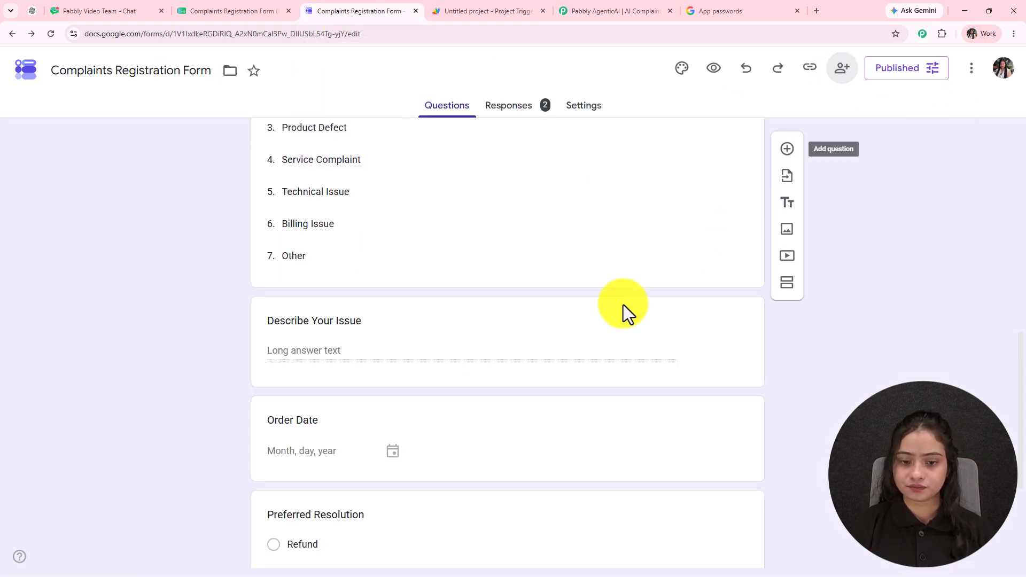
{"action": "left_click", "coordinate": [653, 294]}
{"action": "left_click", "coordinate": [816, 11]}
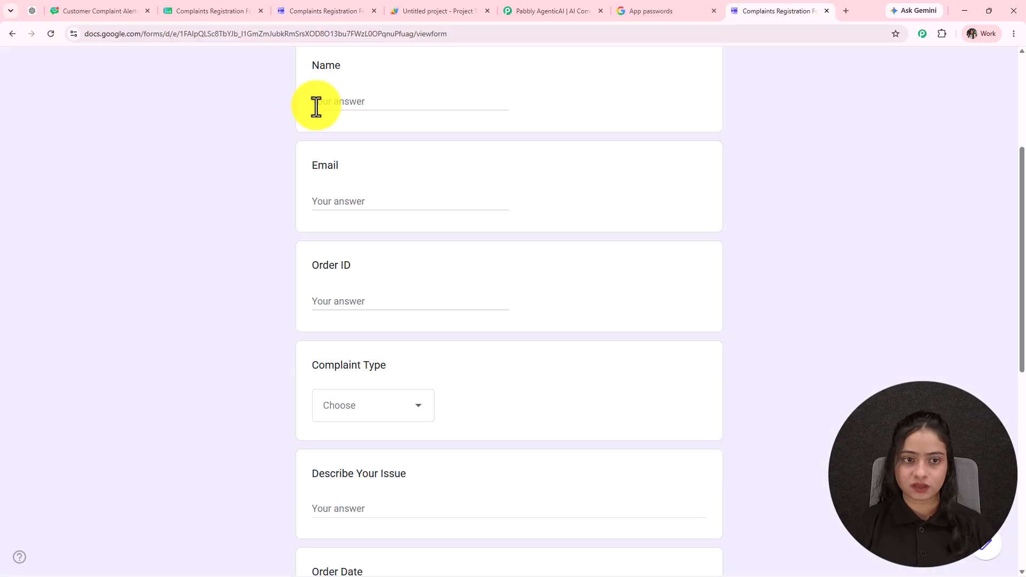
- Fill in the test customer's name, e-mail address and order ID
{"action": "left_click", "coordinate": [337, 103]}
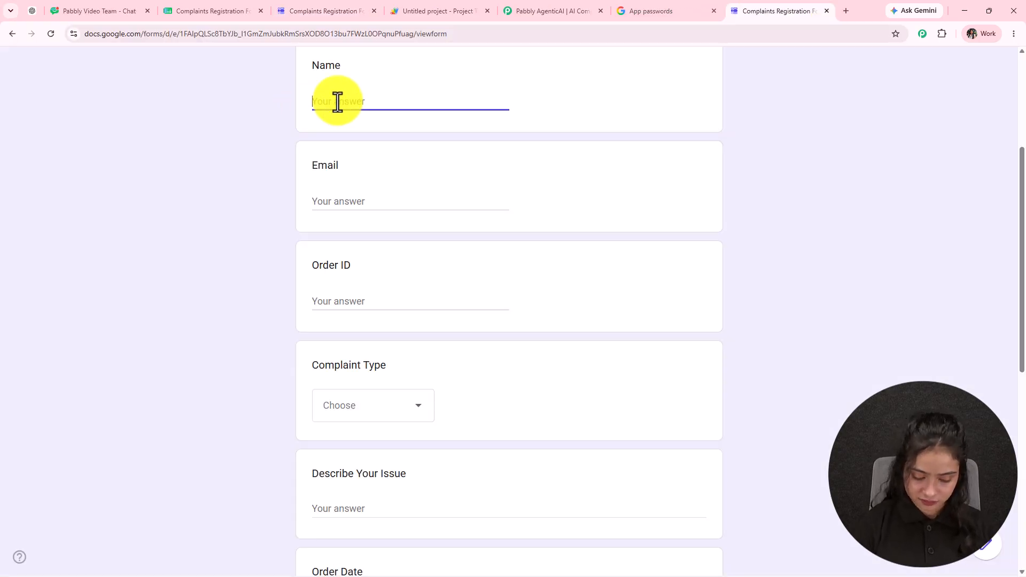
{"action": "type", "text": "Smart Customer"}
{"action": "left_click", "coordinate": [387, 199]}
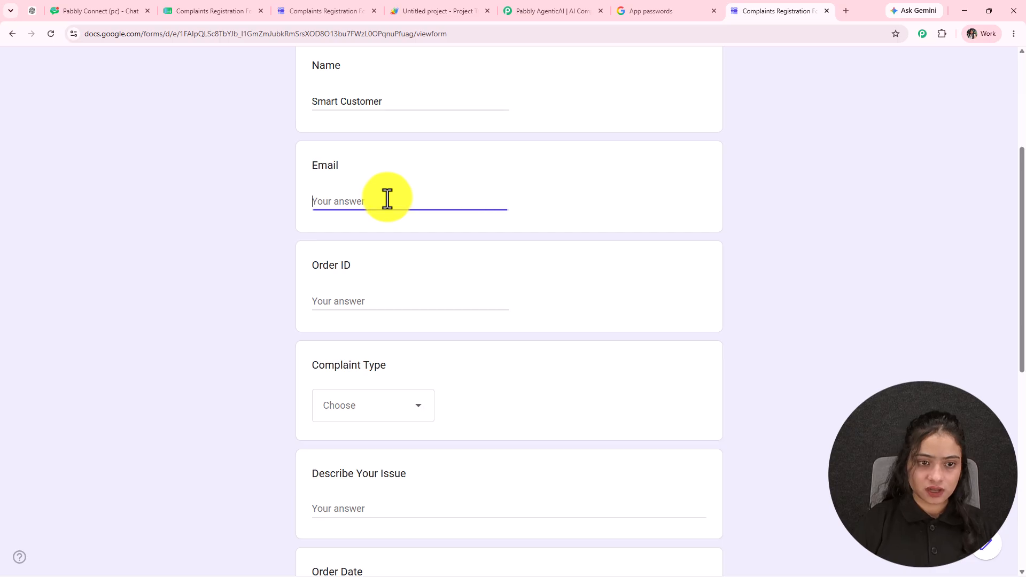
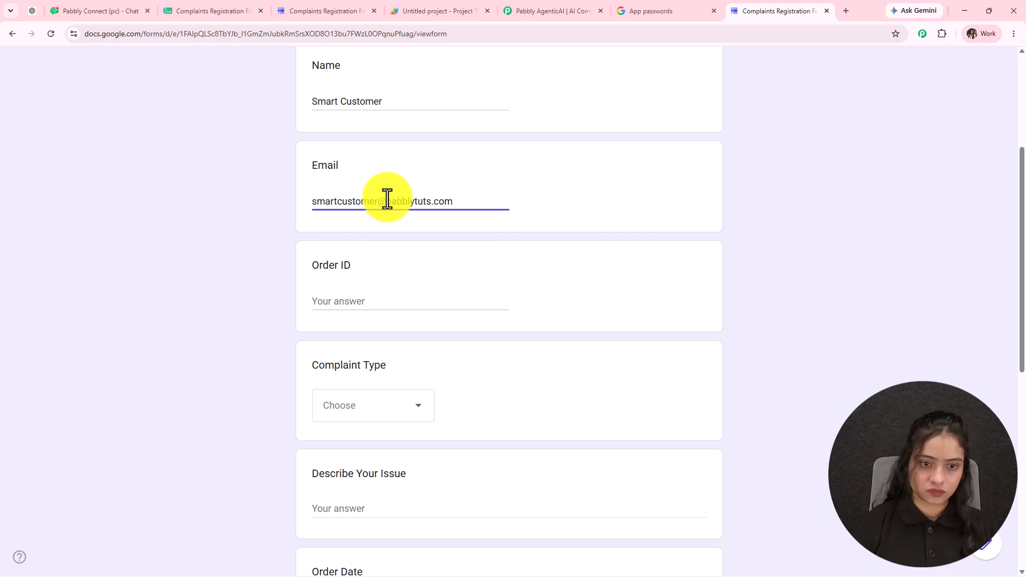
{"action": "scroll", "coordinate": [387, 199], "scroll_direction": "down", "scroll_amount": 3}
{"action": "left_click", "coordinate": [371, 138]}
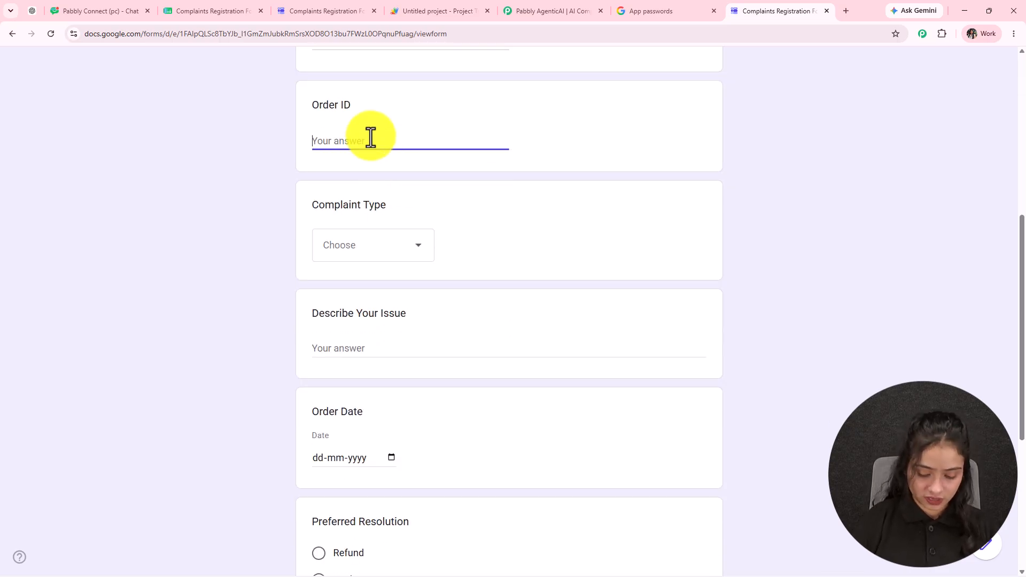
{"action": "type", "text": "78978"}
{"action": "scroll", "coordinate": [346, 153], "scroll_direction": "down", "scroll_amount": 1}
- Choose Delivery Delay, paste the description, set order date 01-06-2026, pick Refund, and submit
{"action": "left_click", "coordinate": [328, 202]}
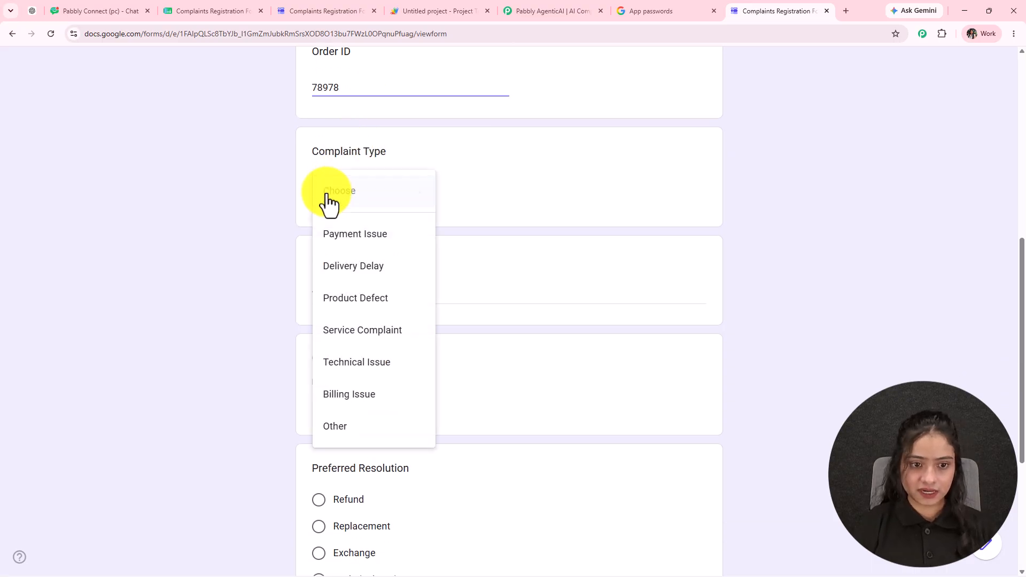
{"action": "left_click", "coordinate": [328, 271]}
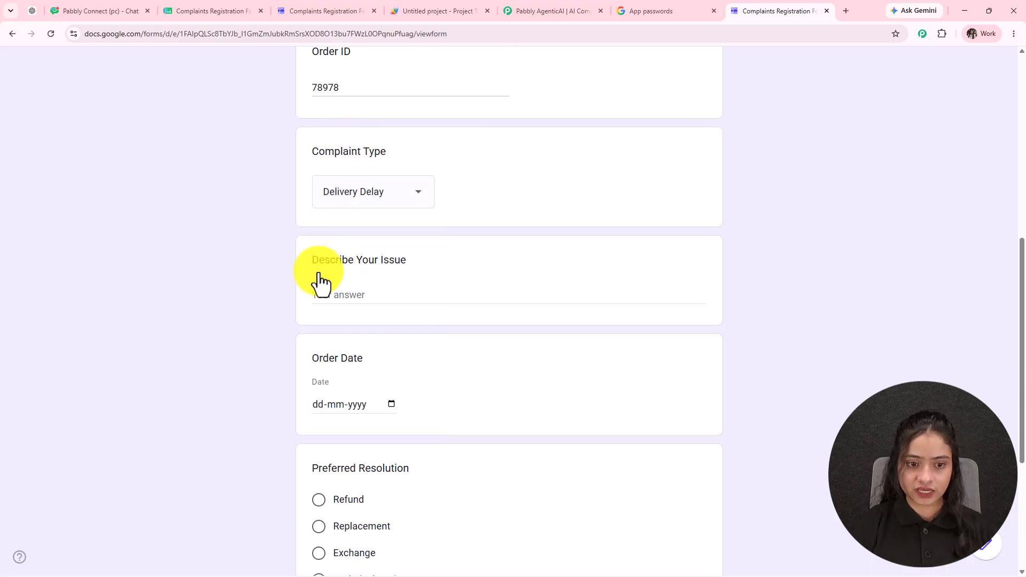
{"action": "left_click", "coordinate": [324, 295]}
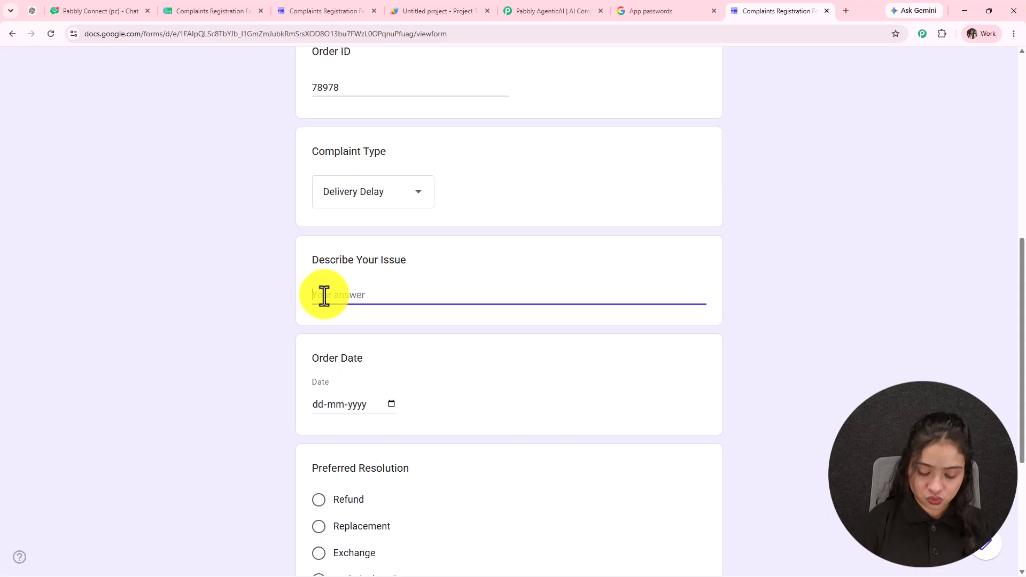
{"action": "key", "text": "ctrl+v"}
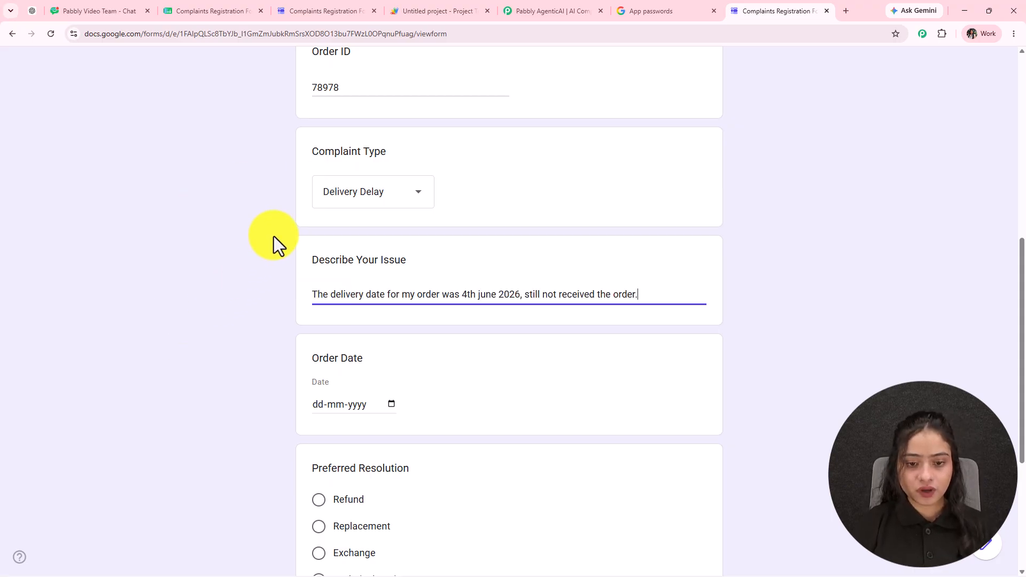
{"action": "scroll", "coordinate": [281, 301], "scroll_direction": "down", "scroll_amount": 3}
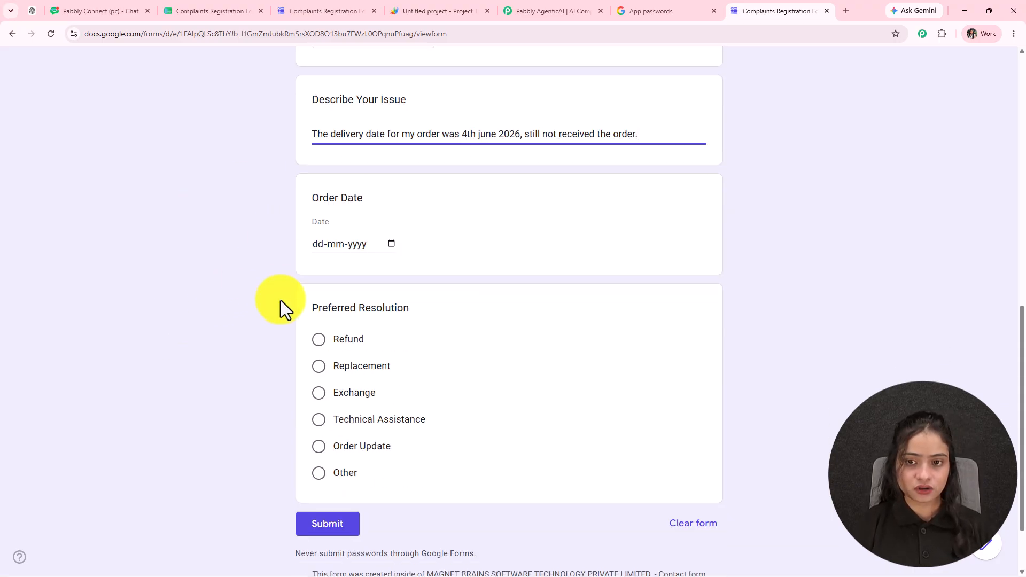
{"action": "left_click", "coordinate": [392, 245]}
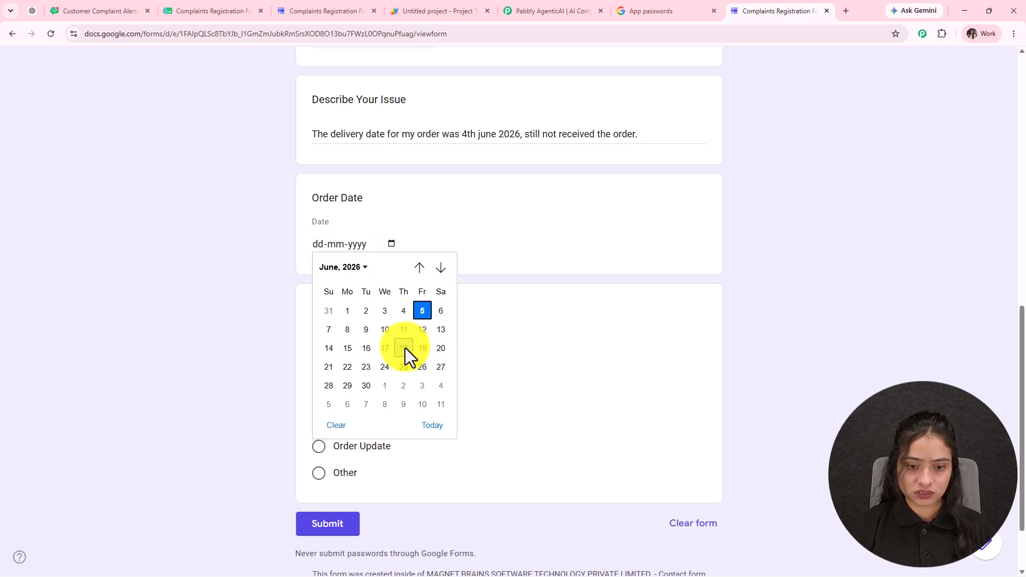
{"action": "left_click", "coordinate": [346, 315]}
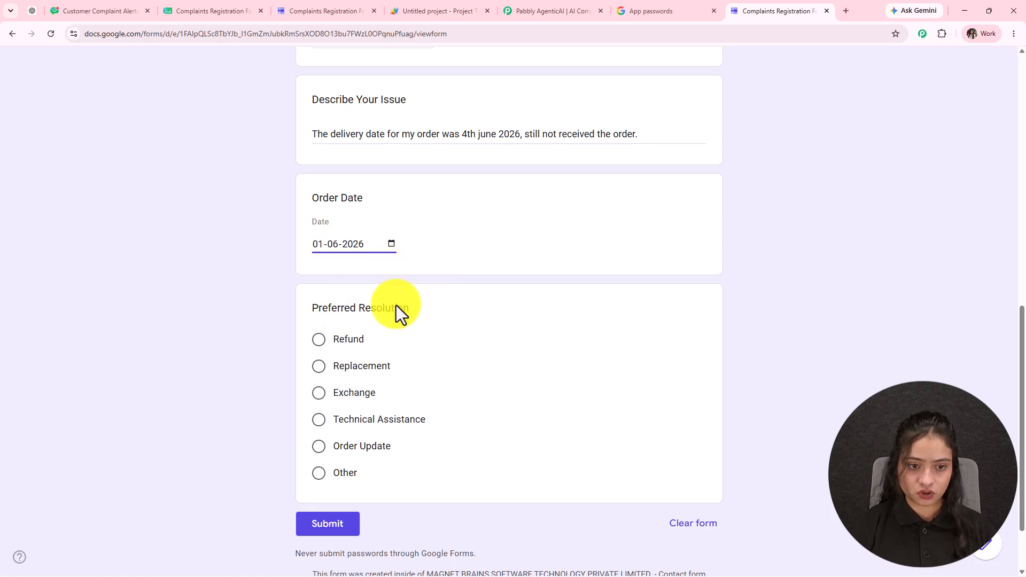
{"action": "scroll", "coordinate": [395, 278], "scroll_direction": "down", "scroll_amount": 2}
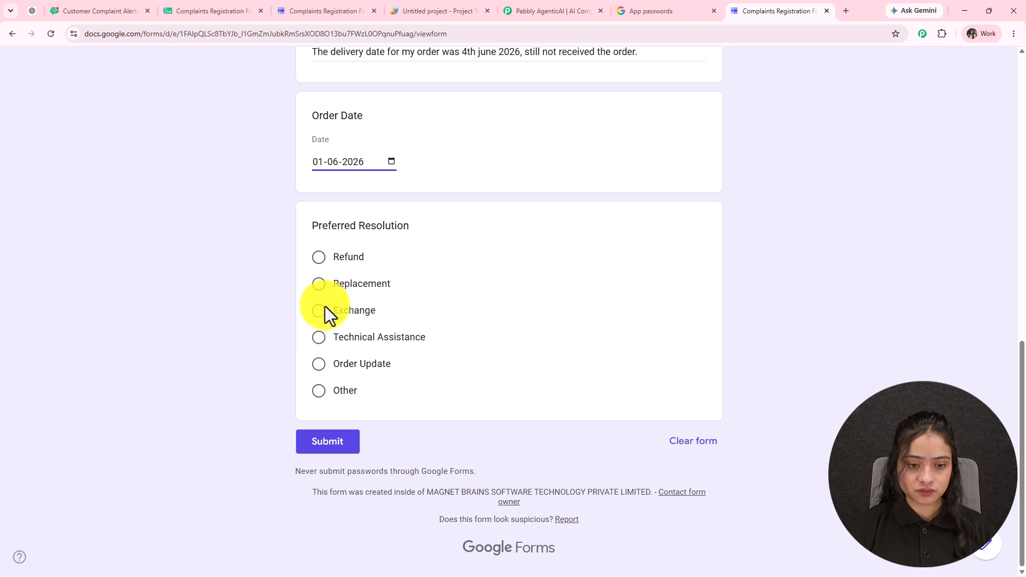
{"action": "left_click", "coordinate": [318, 366]}
{"action": "left_click", "coordinate": [329, 269]}
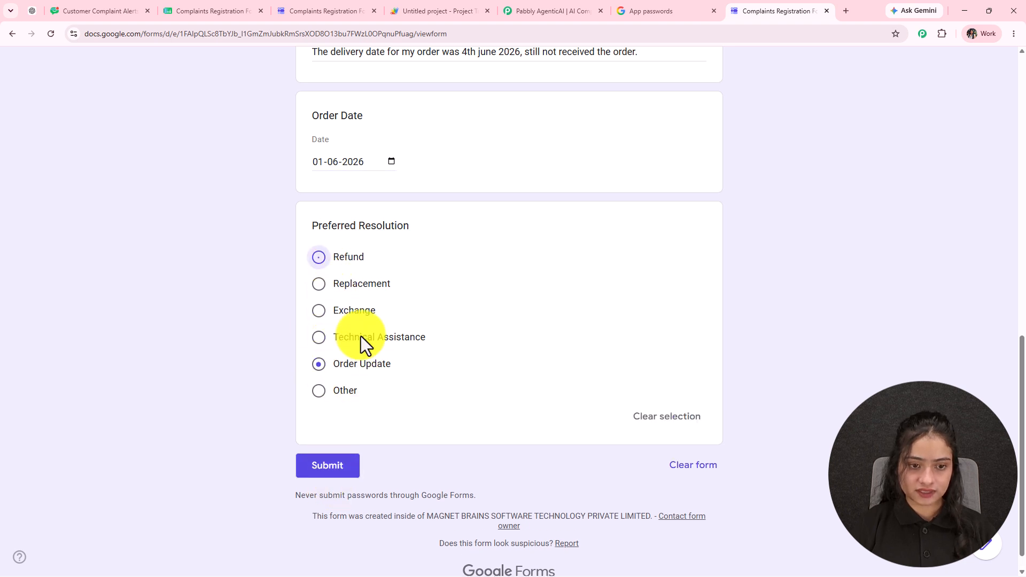
{"action": "left_click", "coordinate": [327, 470]}
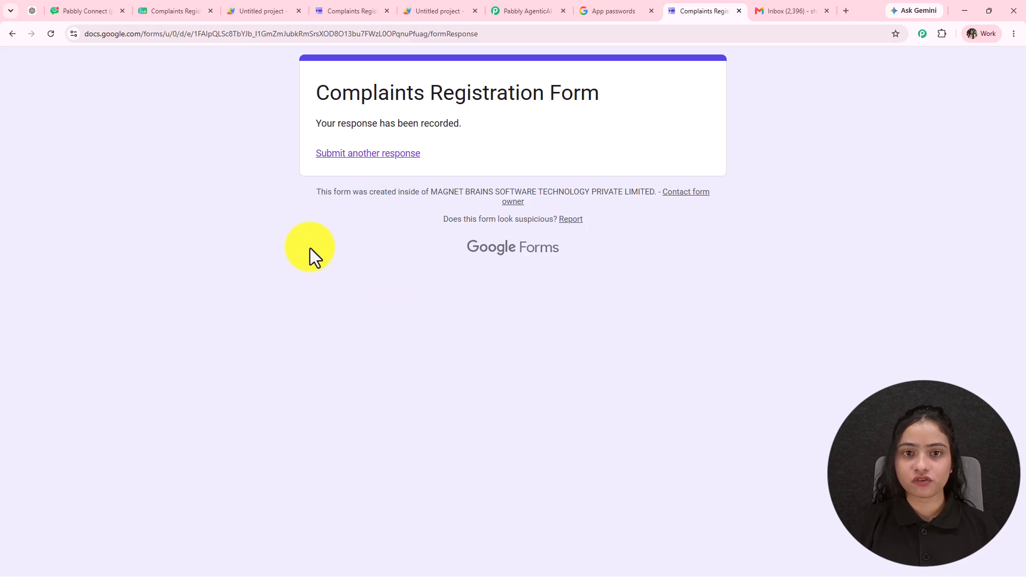
- Open run #3 from the workflow History and expand the Parse Complaint Form step output
{"action": "left_click", "coordinate": [533, 13]}
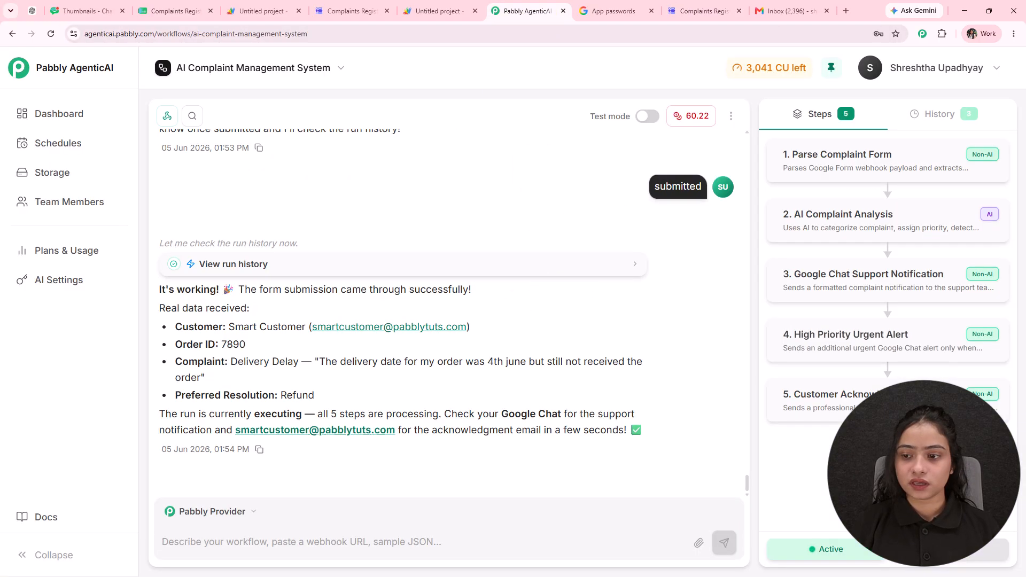
{"action": "left_click", "coordinate": [944, 121]}
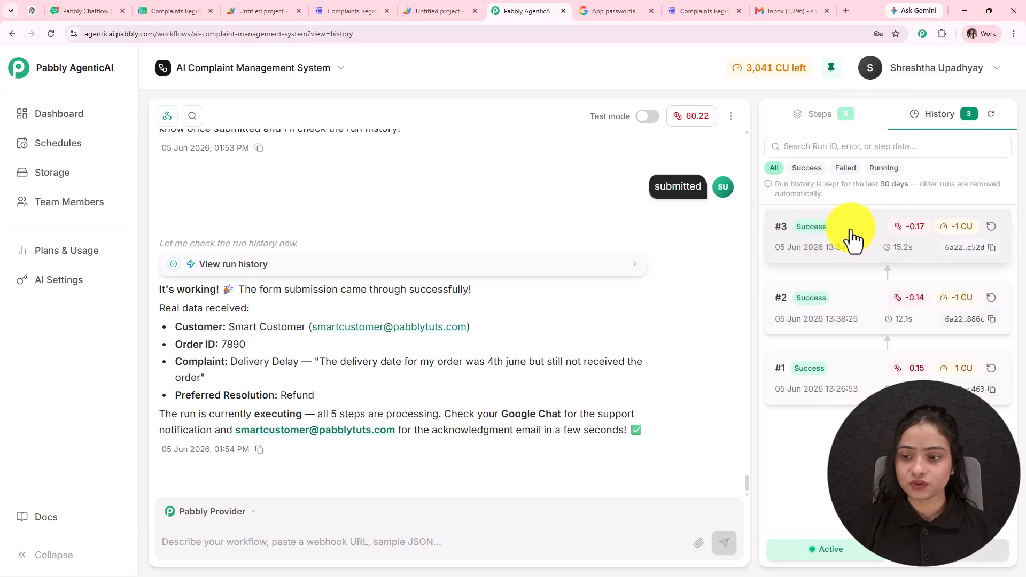
{"action": "left_click", "coordinate": [844, 237]}
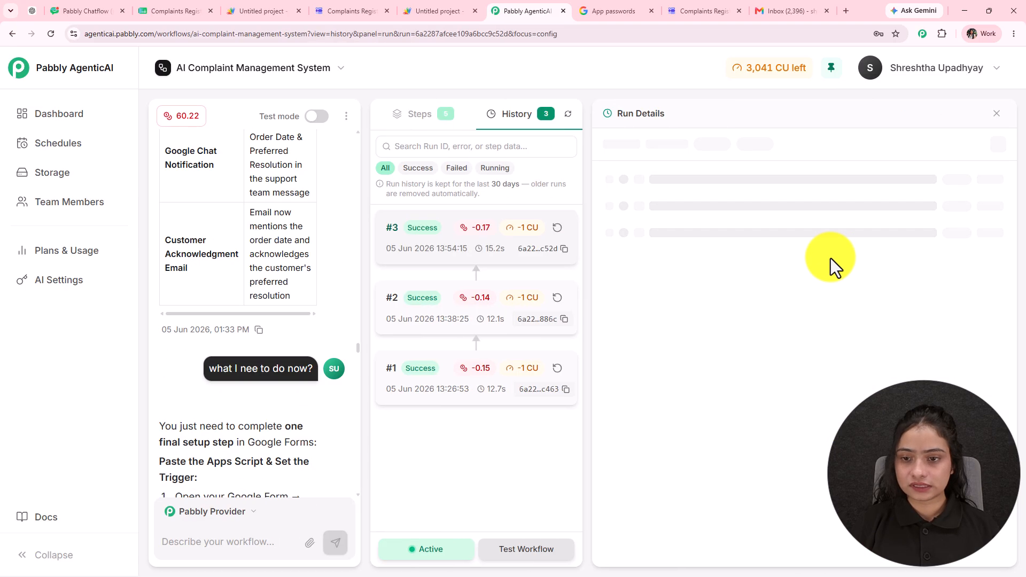
{"action": "left_click", "coordinate": [696, 188]}
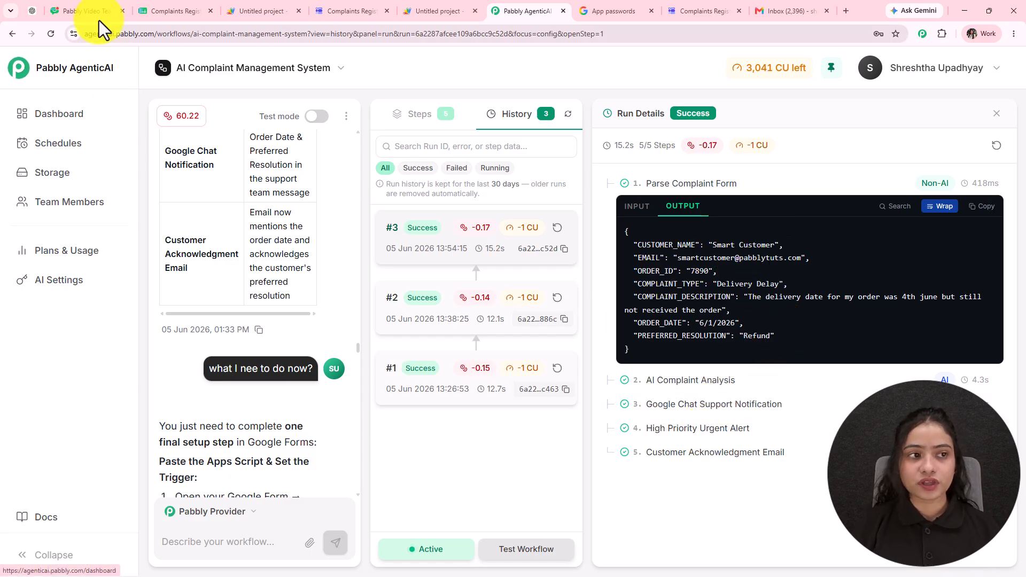
{"action": "left_click", "coordinate": [86, 11]}
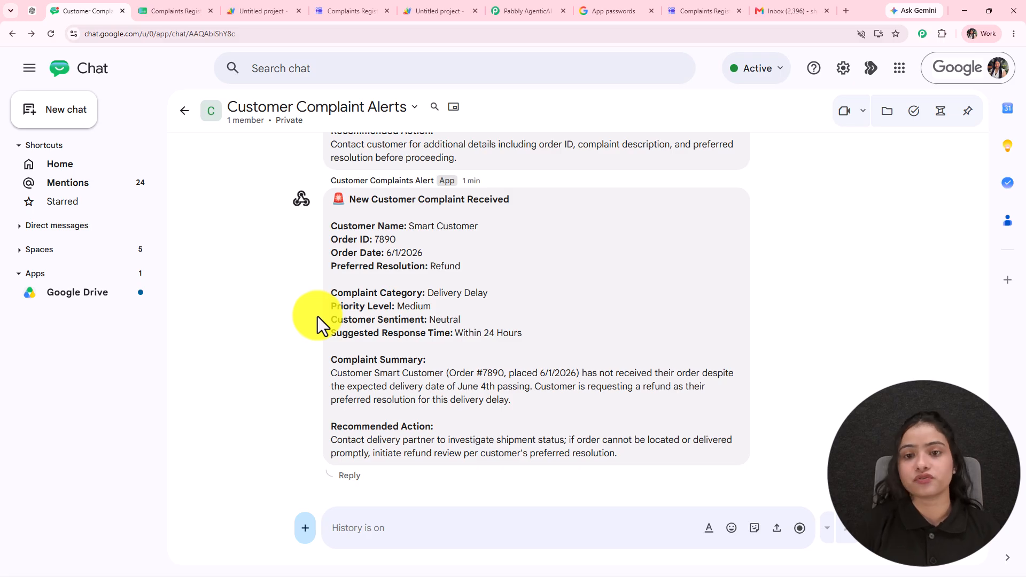
- Review the Delivery Delay, Medium-priority alert in Customer Complaint Alerts before moving to Gmail
{"action": "left_click", "coordinate": [800, 10]}
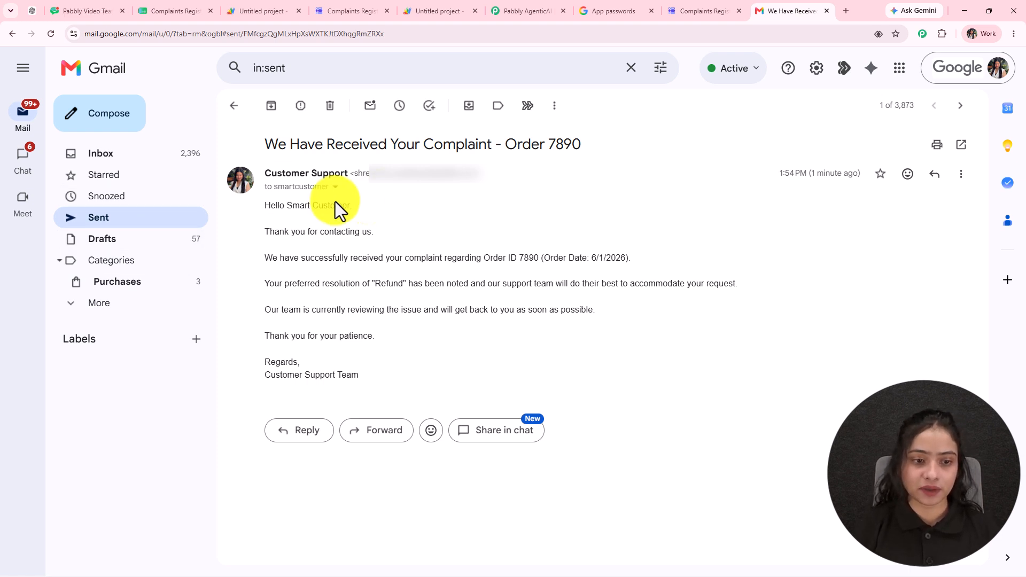
- Close the run #3 details panel to return to the chat and run history
{"action": "left_click", "coordinate": [533, 4]}
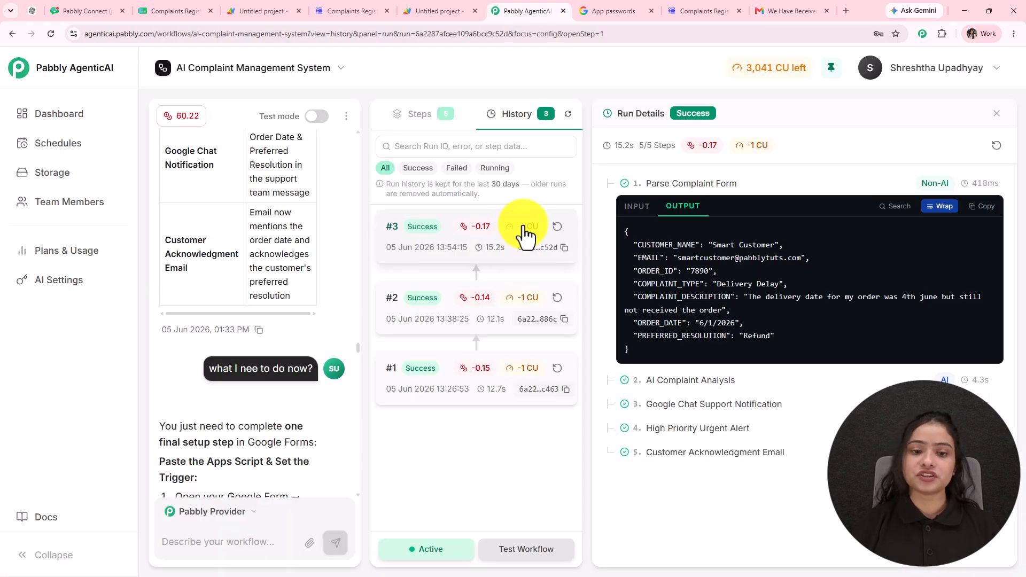
{"action": "left_click", "coordinate": [997, 113]}
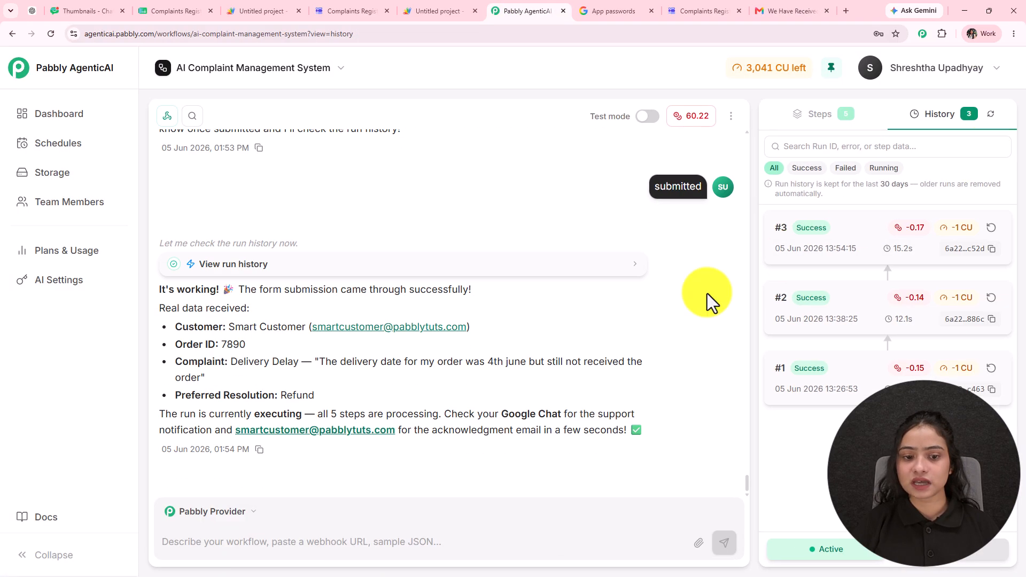